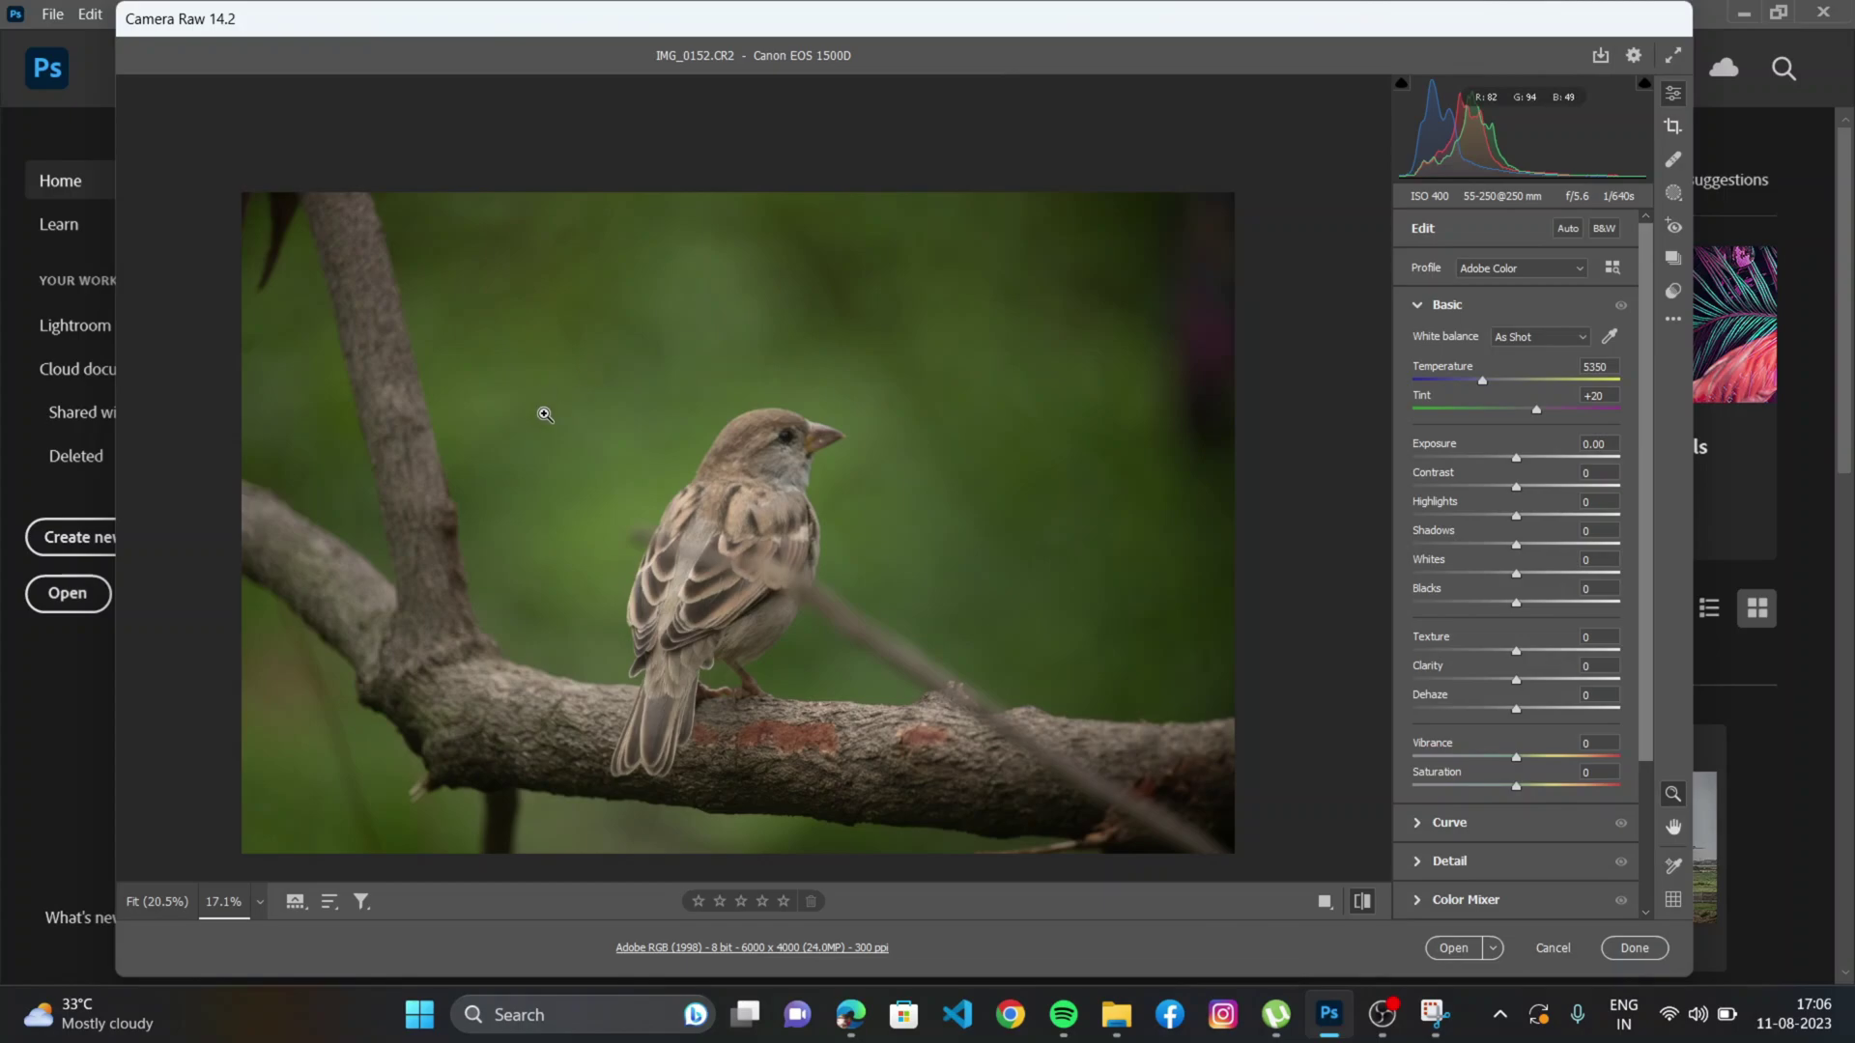
Zoom into the background near the sparrow's head, then reframe the whole photo in the preview.
drag(538, 413, 708, 616)
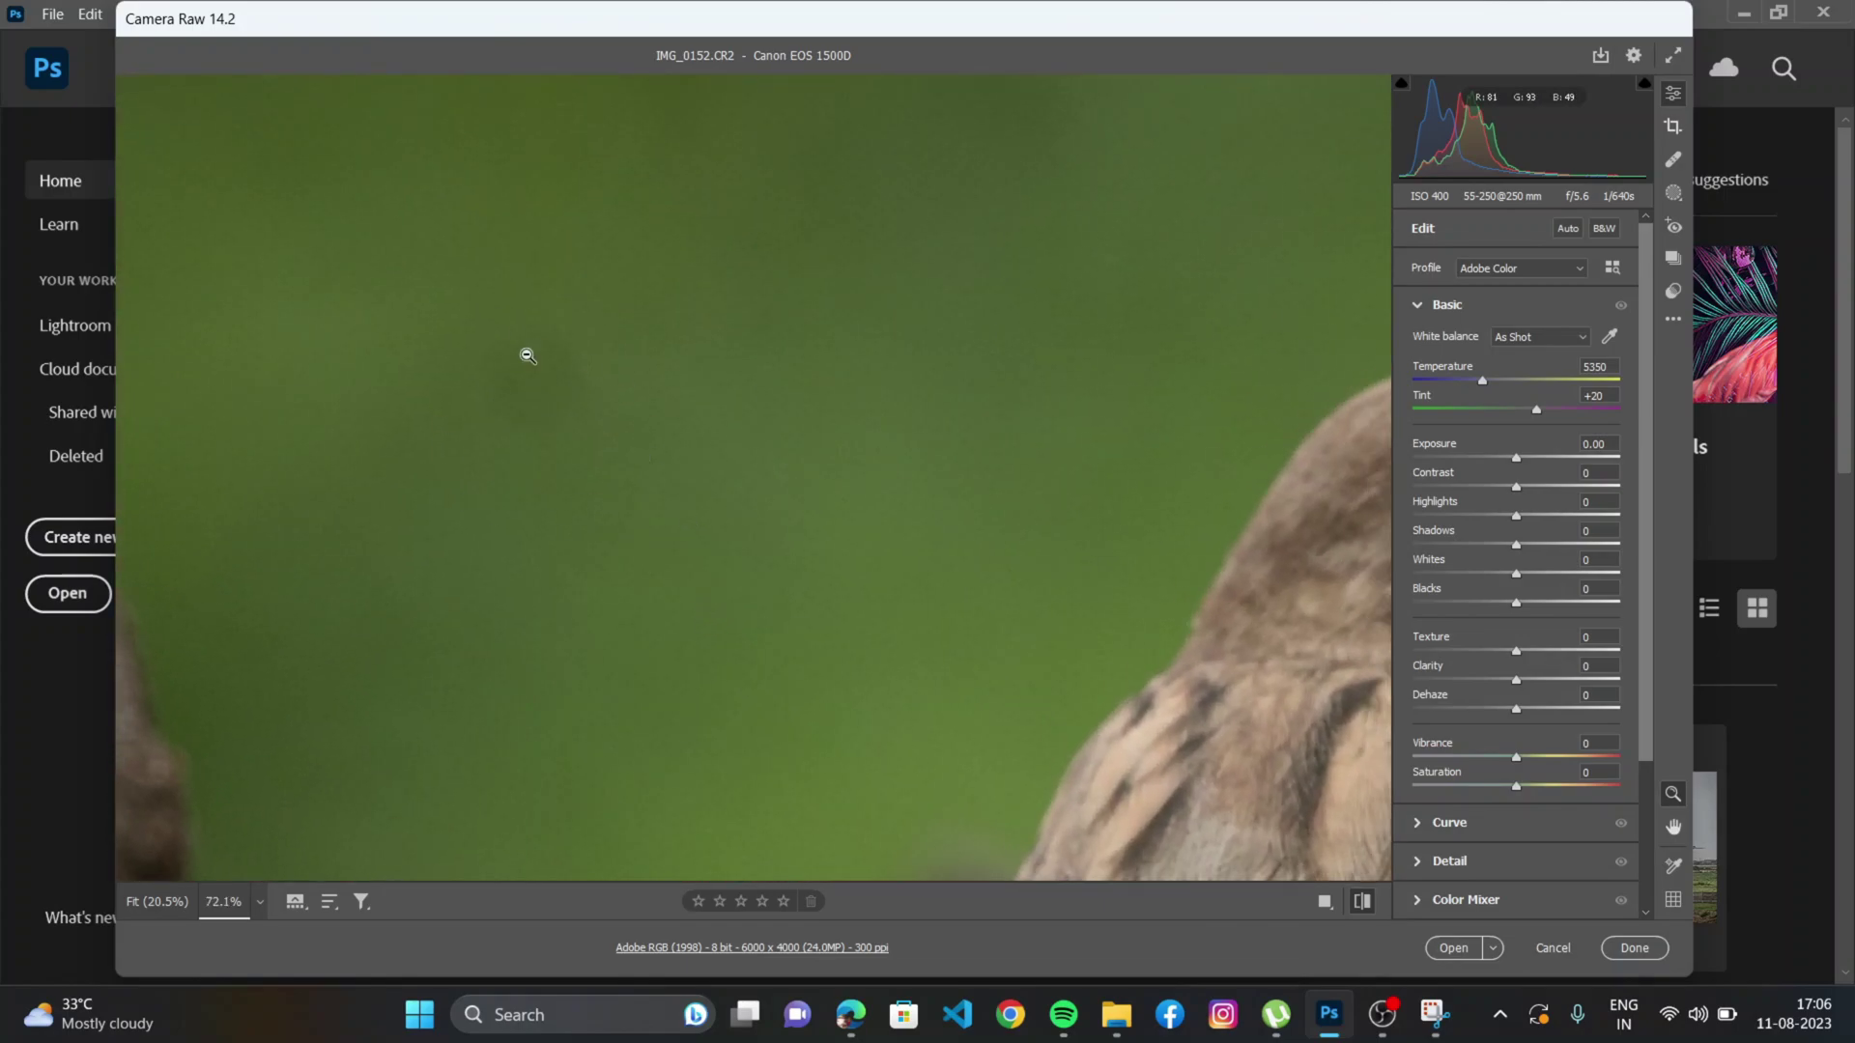
right_click(844, 575)
click(759, 531)
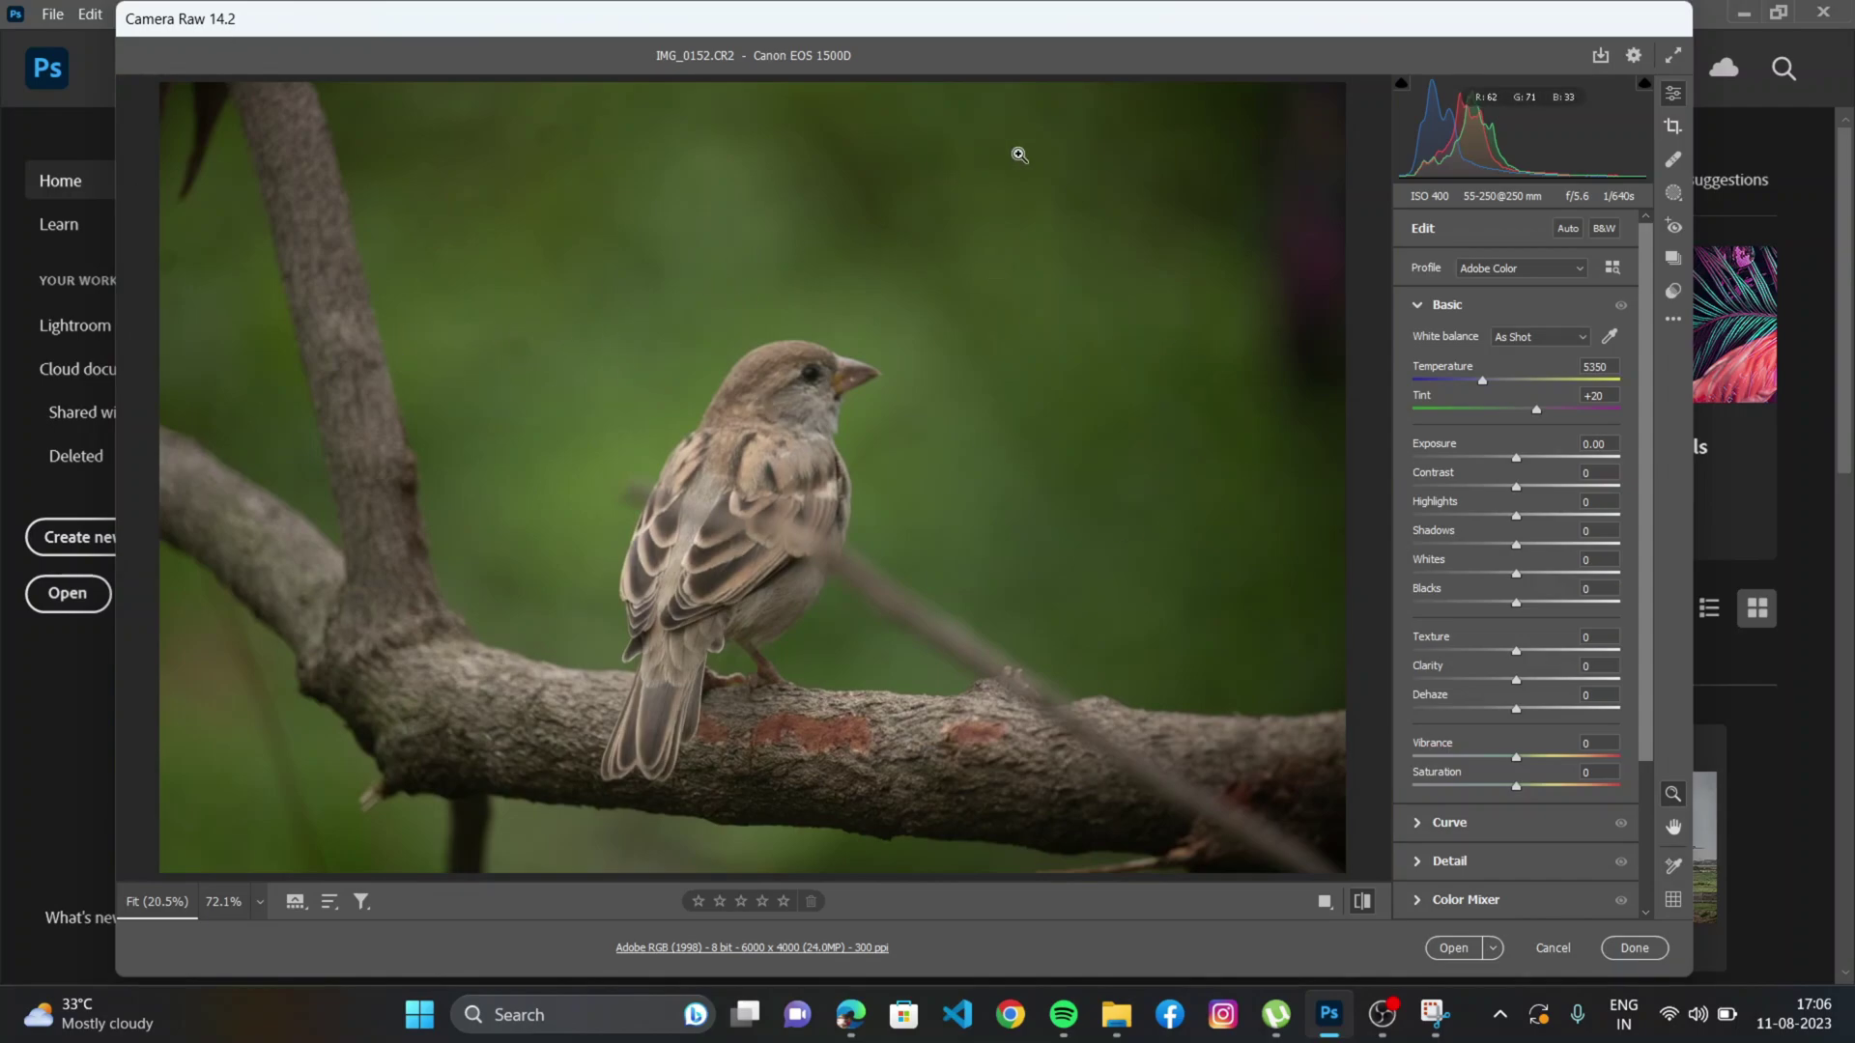
Heal three spots: left of the sparrow's head, upper background and left edge, then return to Edit.
click(1678, 167)
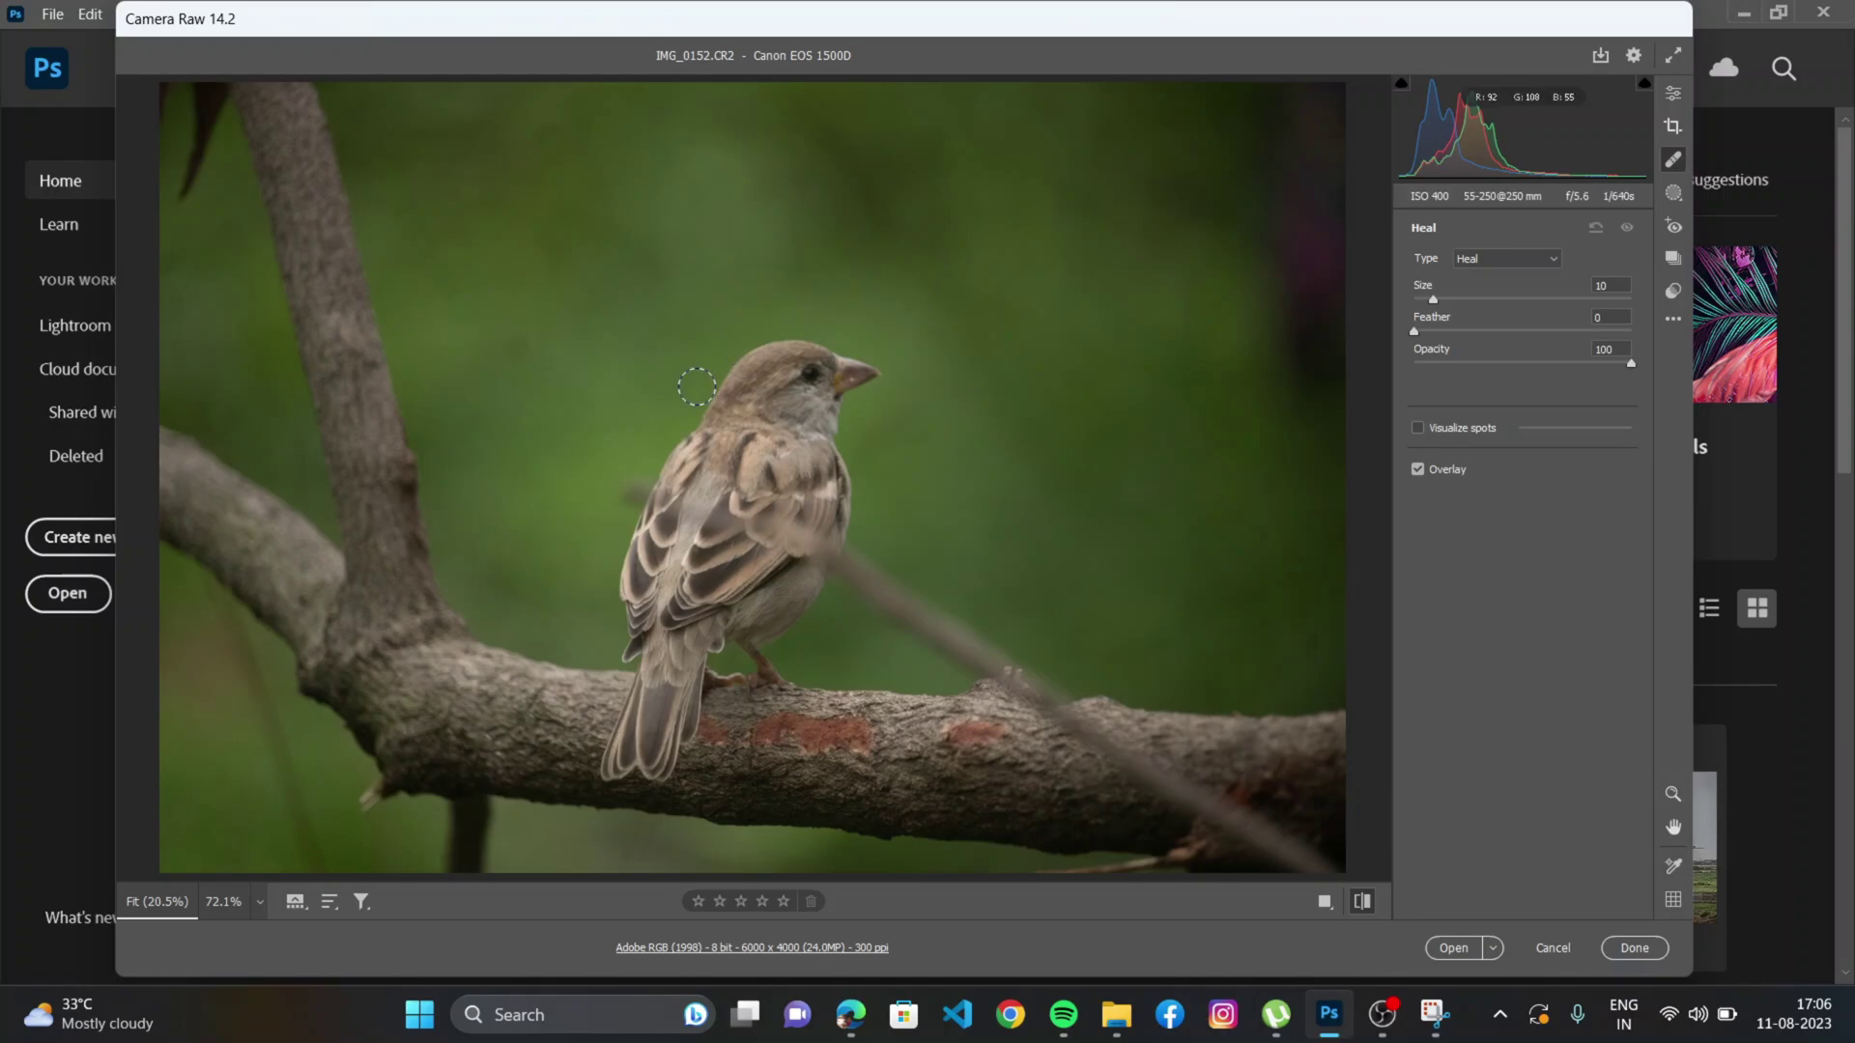
click(519, 347)
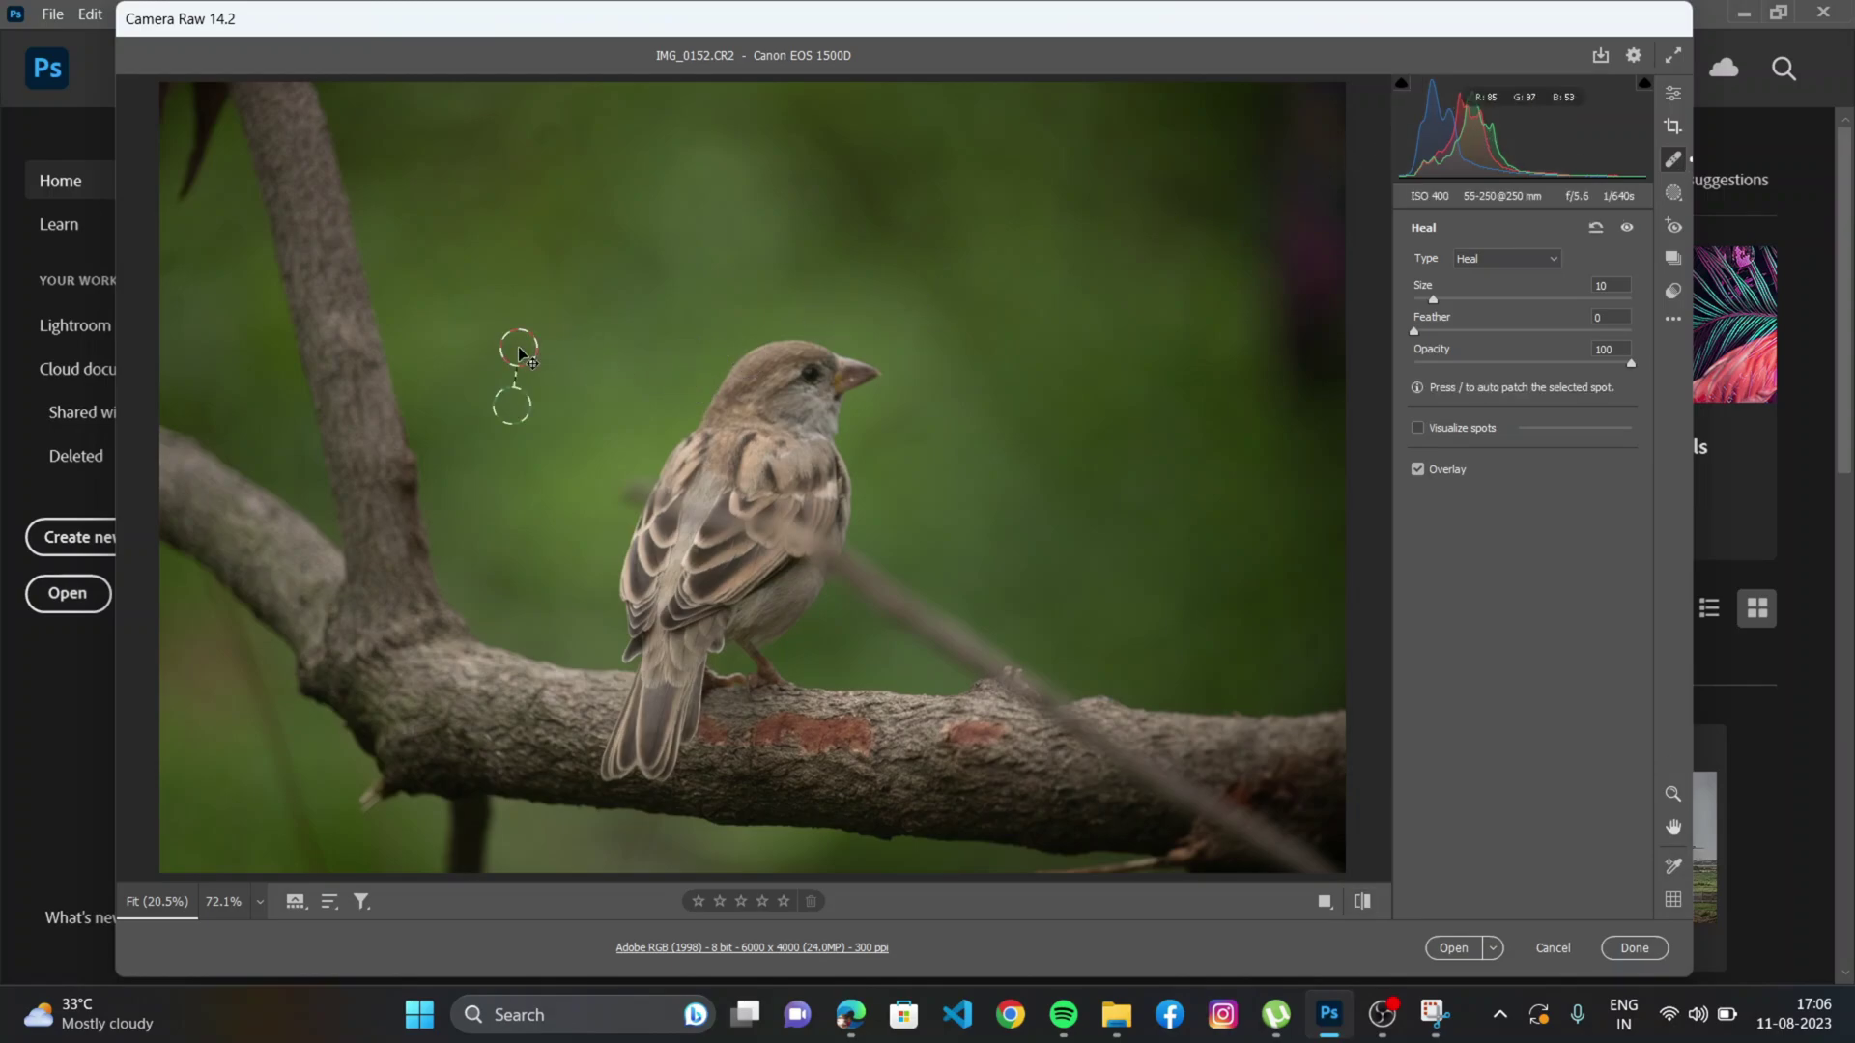
click(543, 132)
click(170, 258)
click(1674, 93)
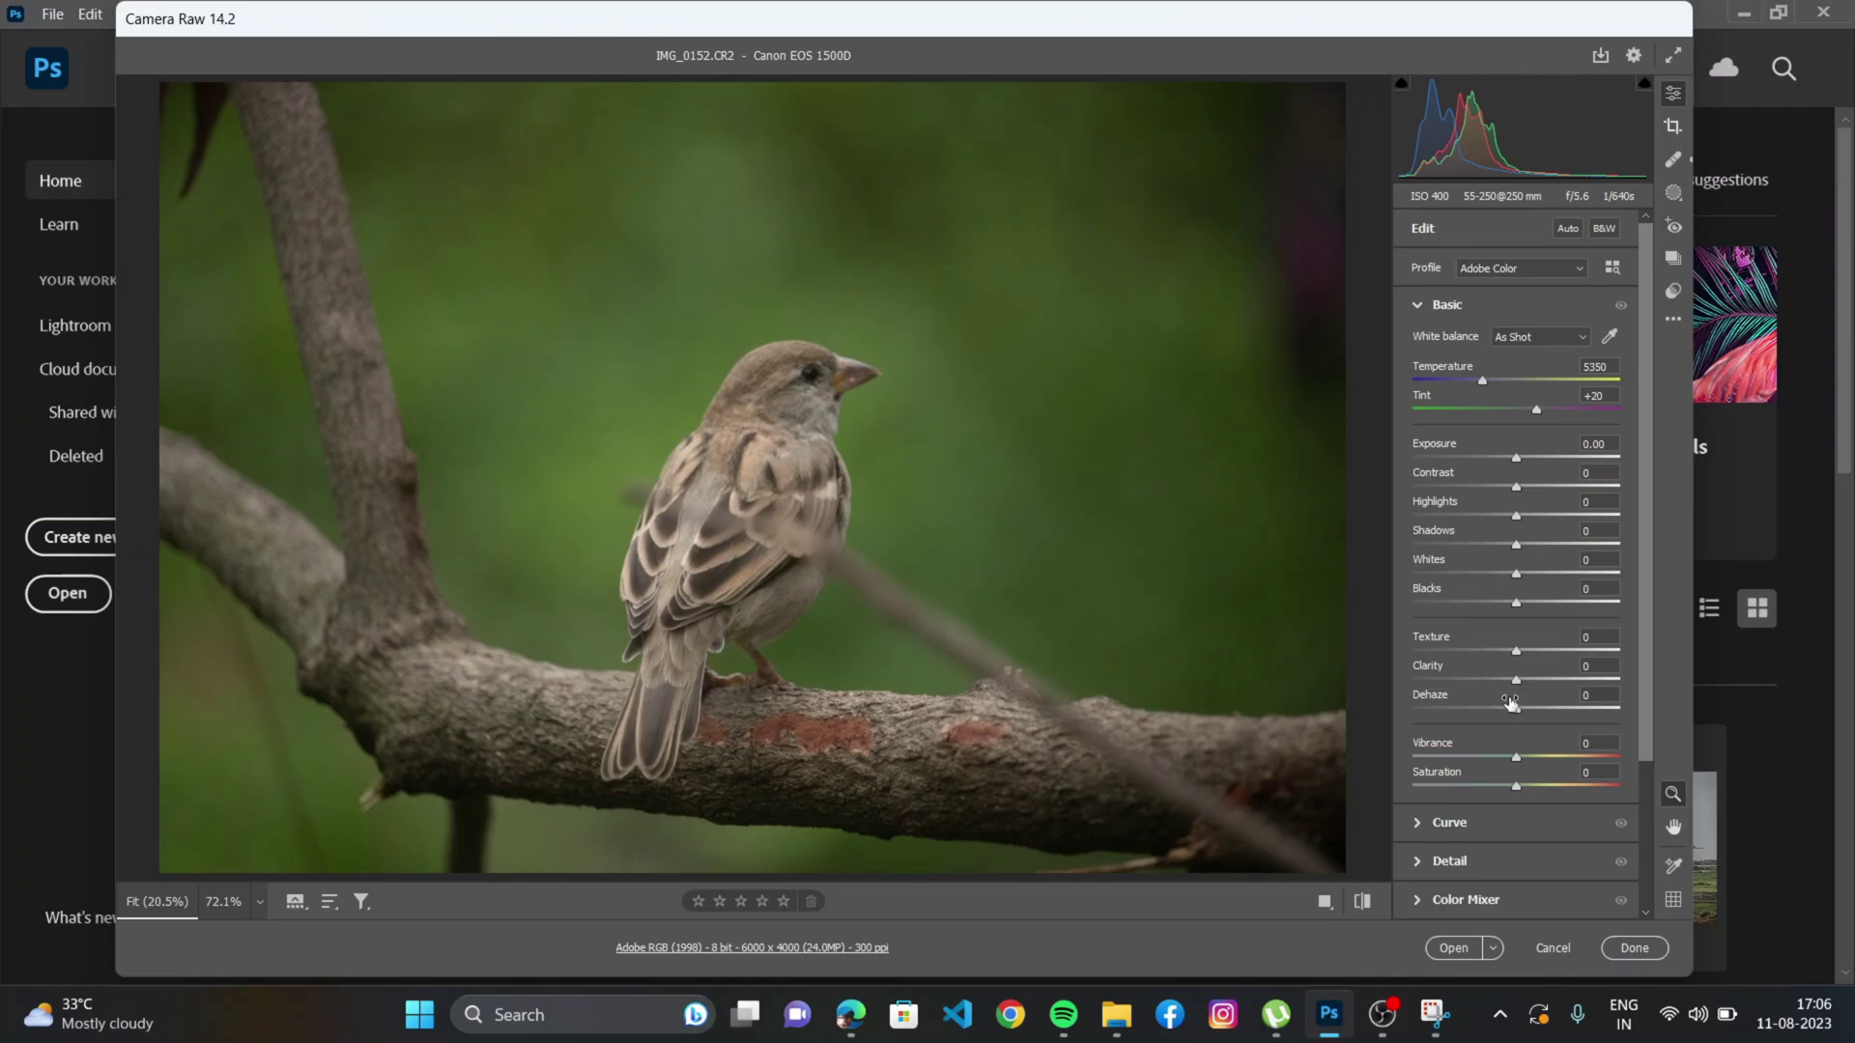
mouse_move(1546, 712)
mouse_down()
mouse_move(1601, 712)
mouse_move(1542, 713)
mouse_up()
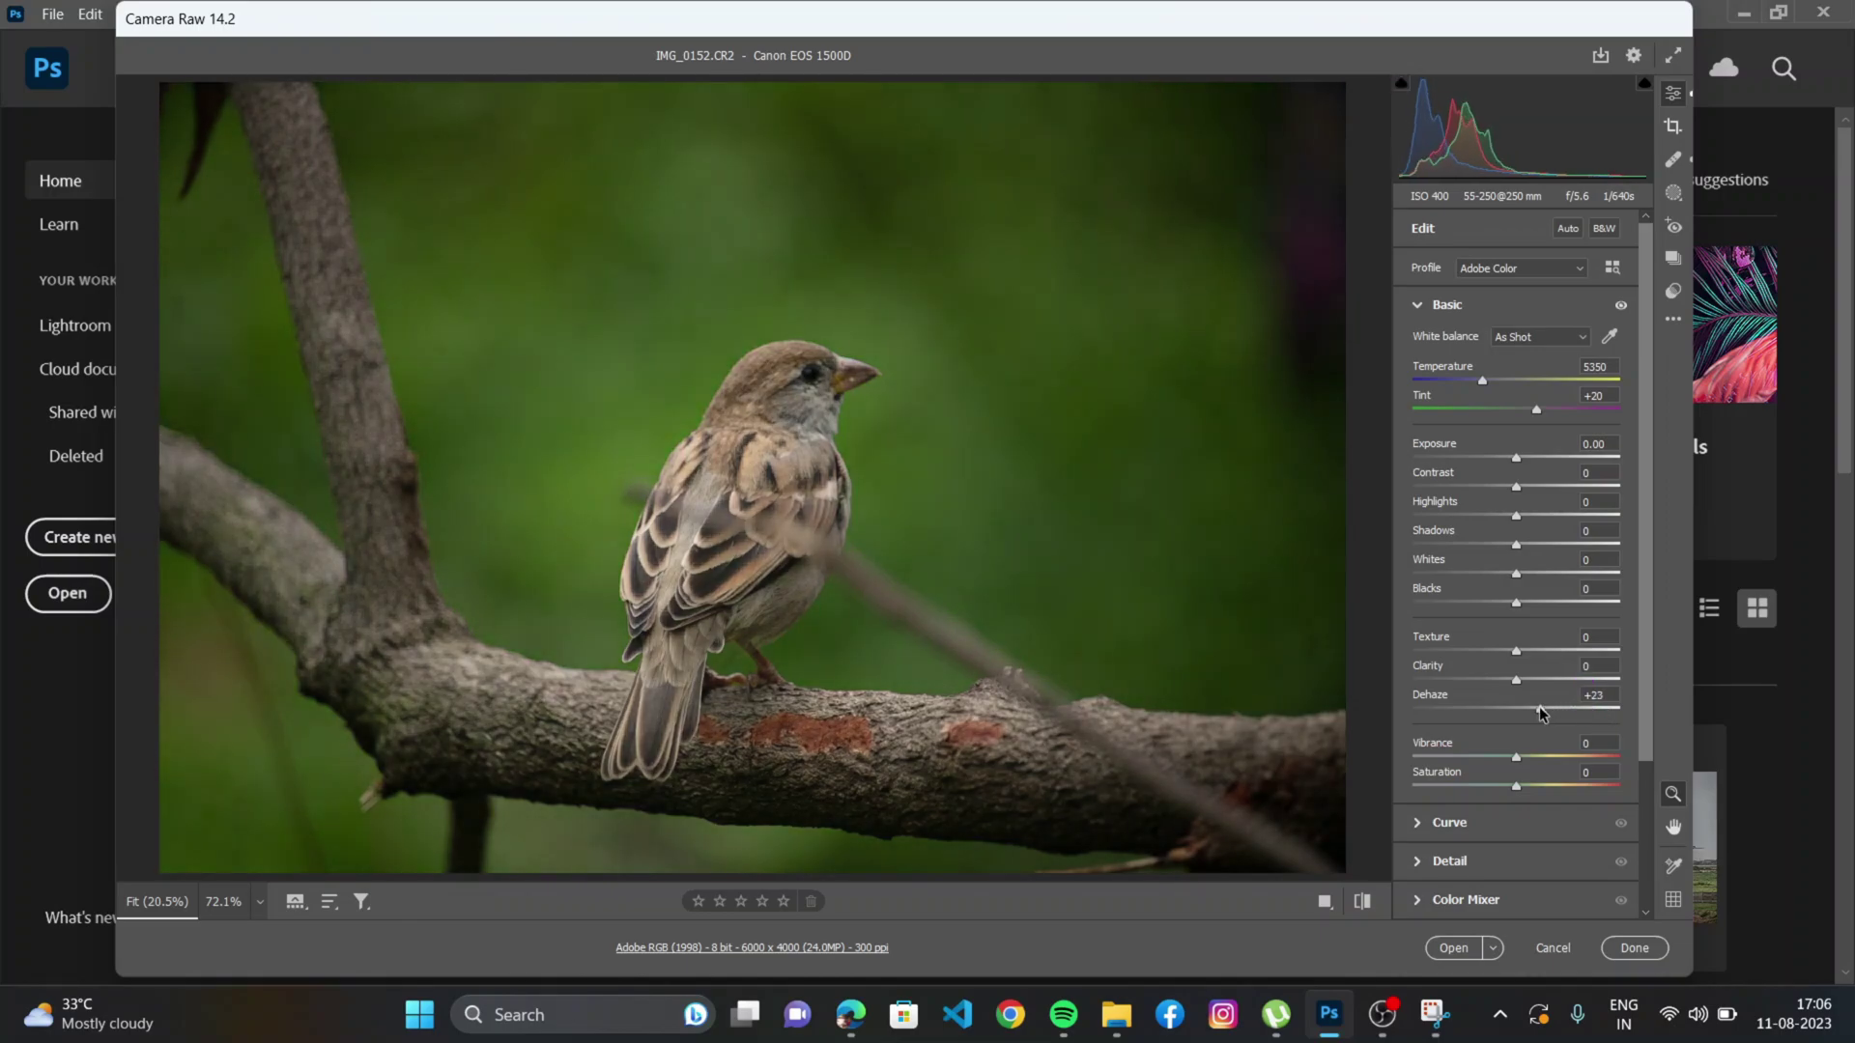
double_click(1540, 710)
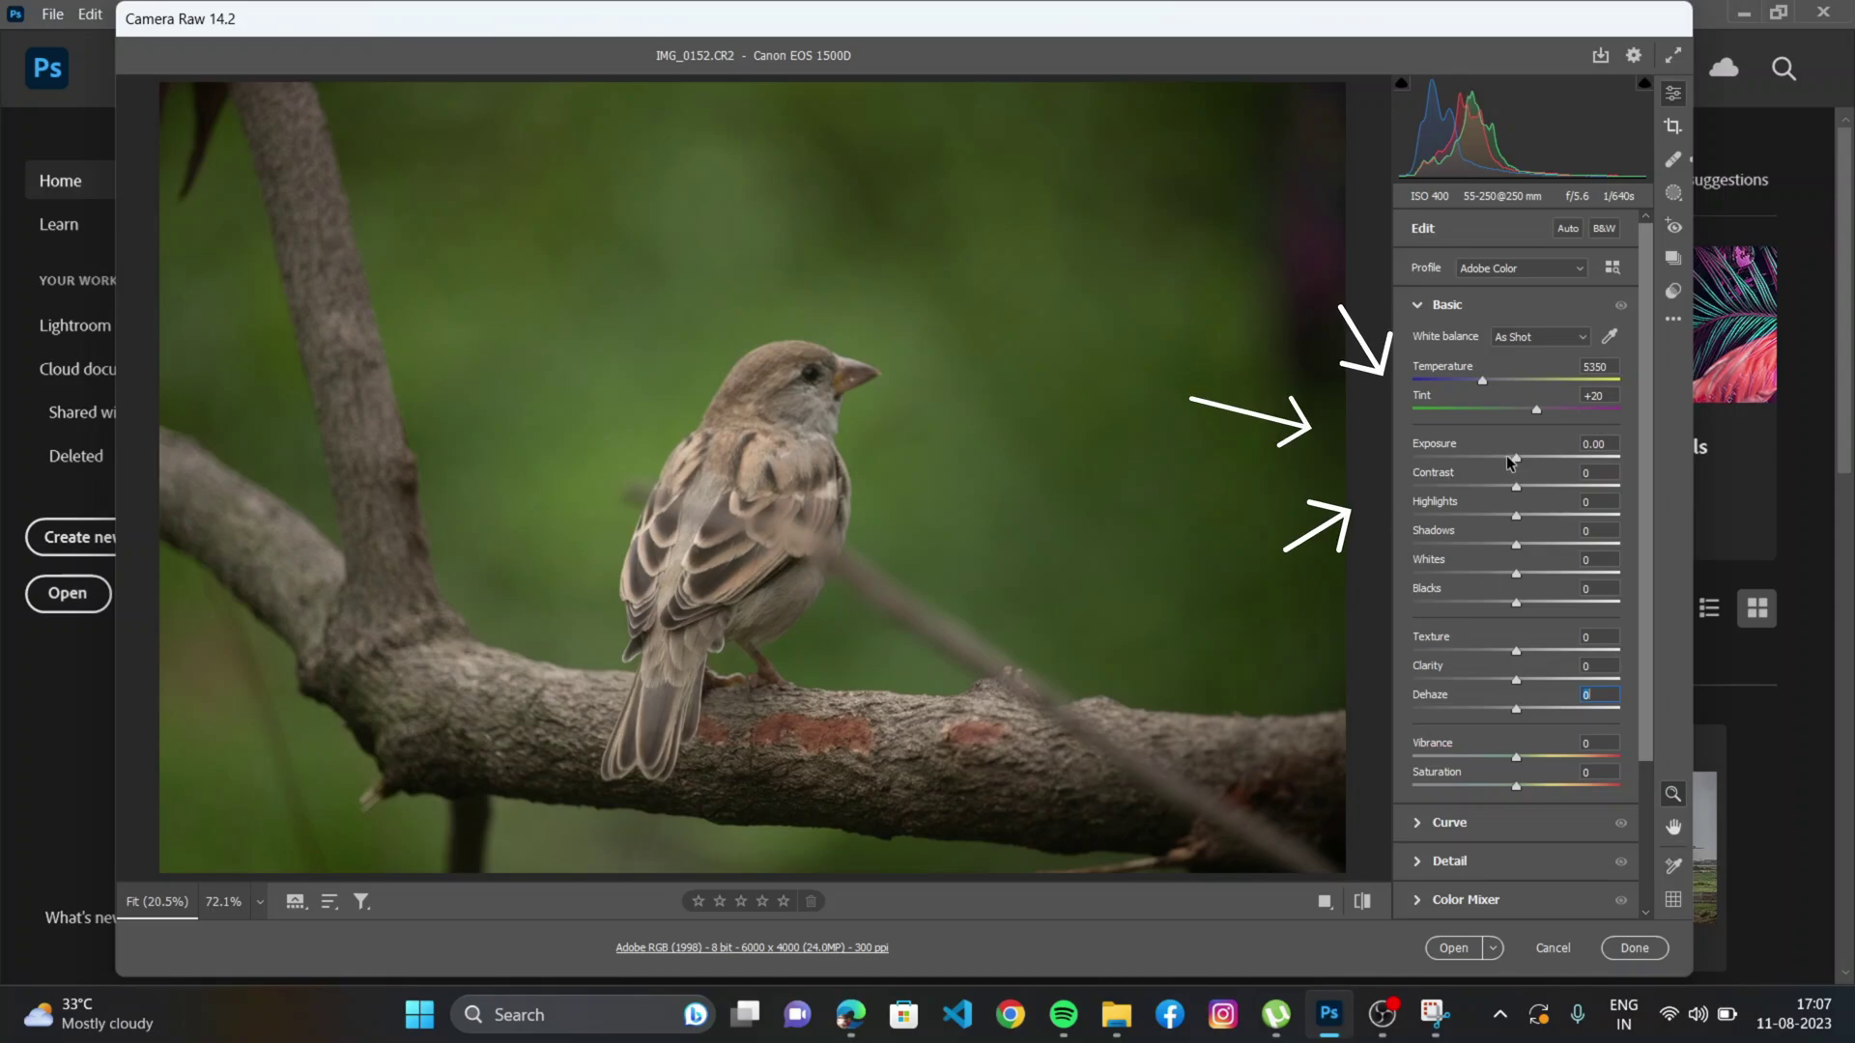
Darken Exposure to -0.65 and push Highlights up to +68.
drag(1515, 460, 1530, 486)
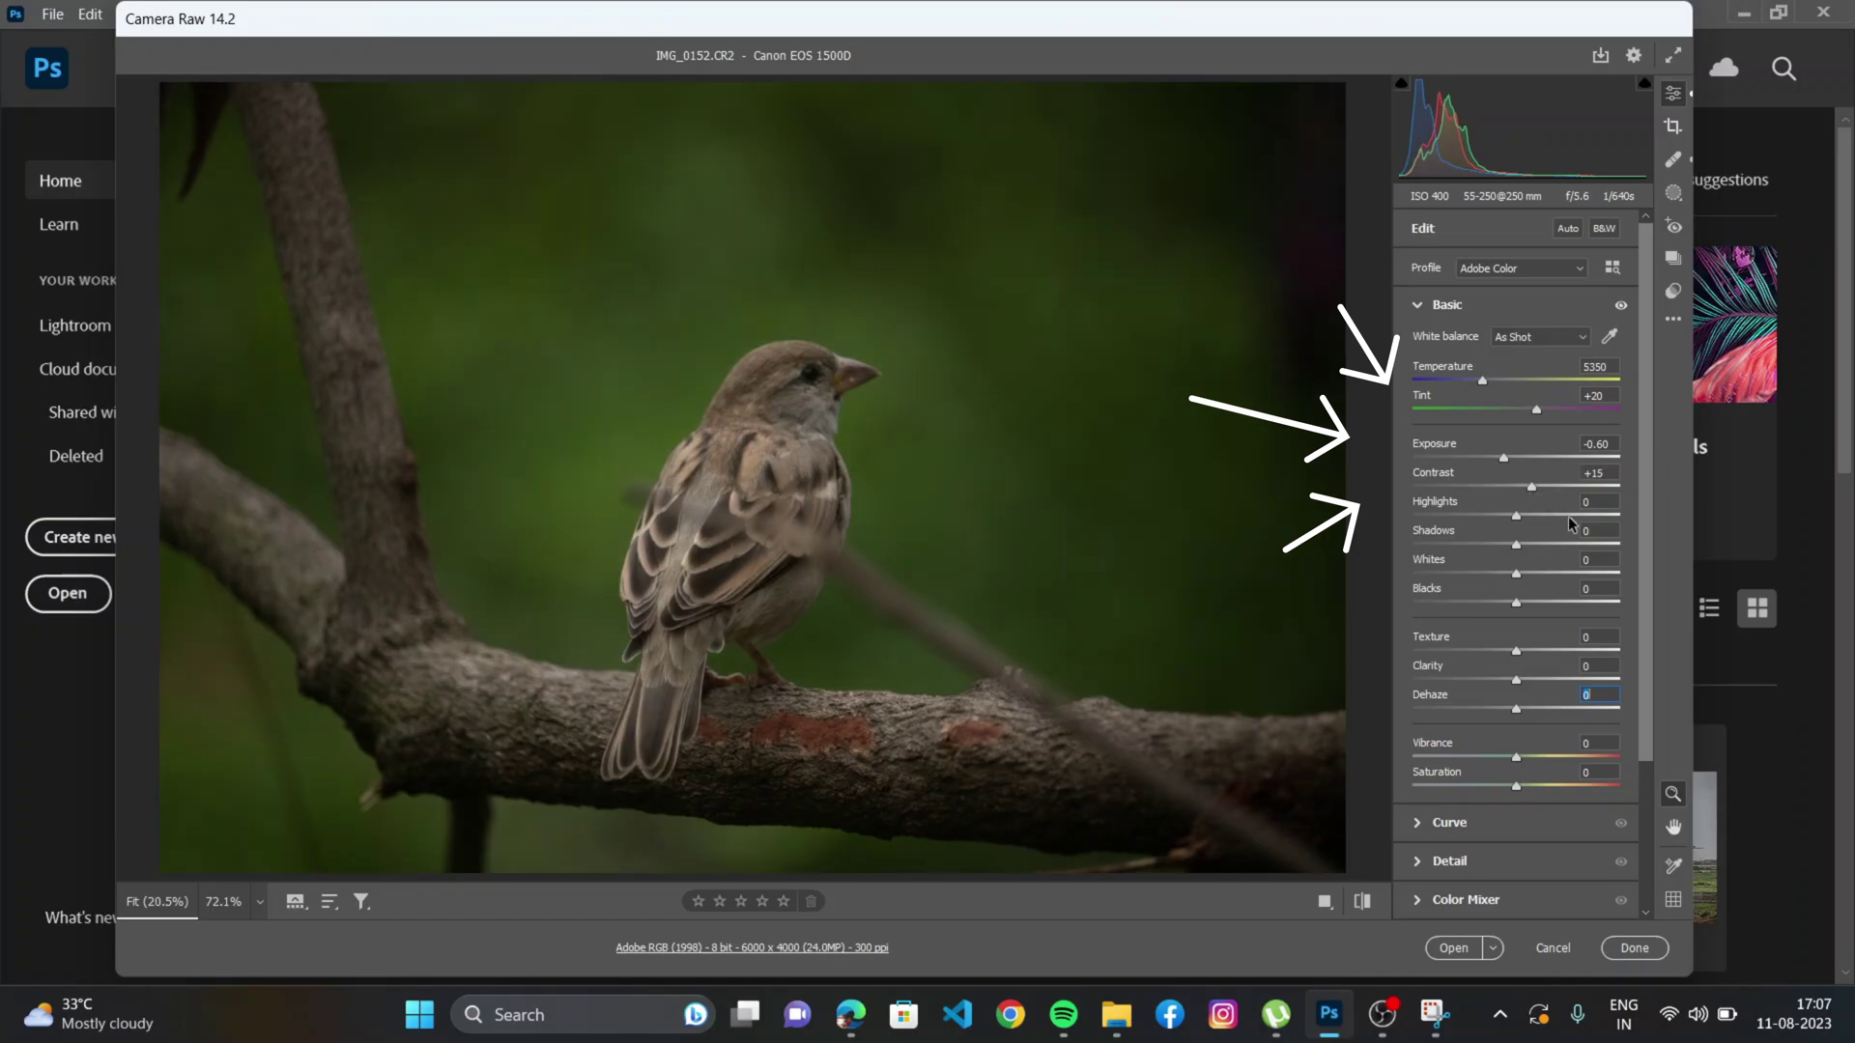
click(1562, 512)
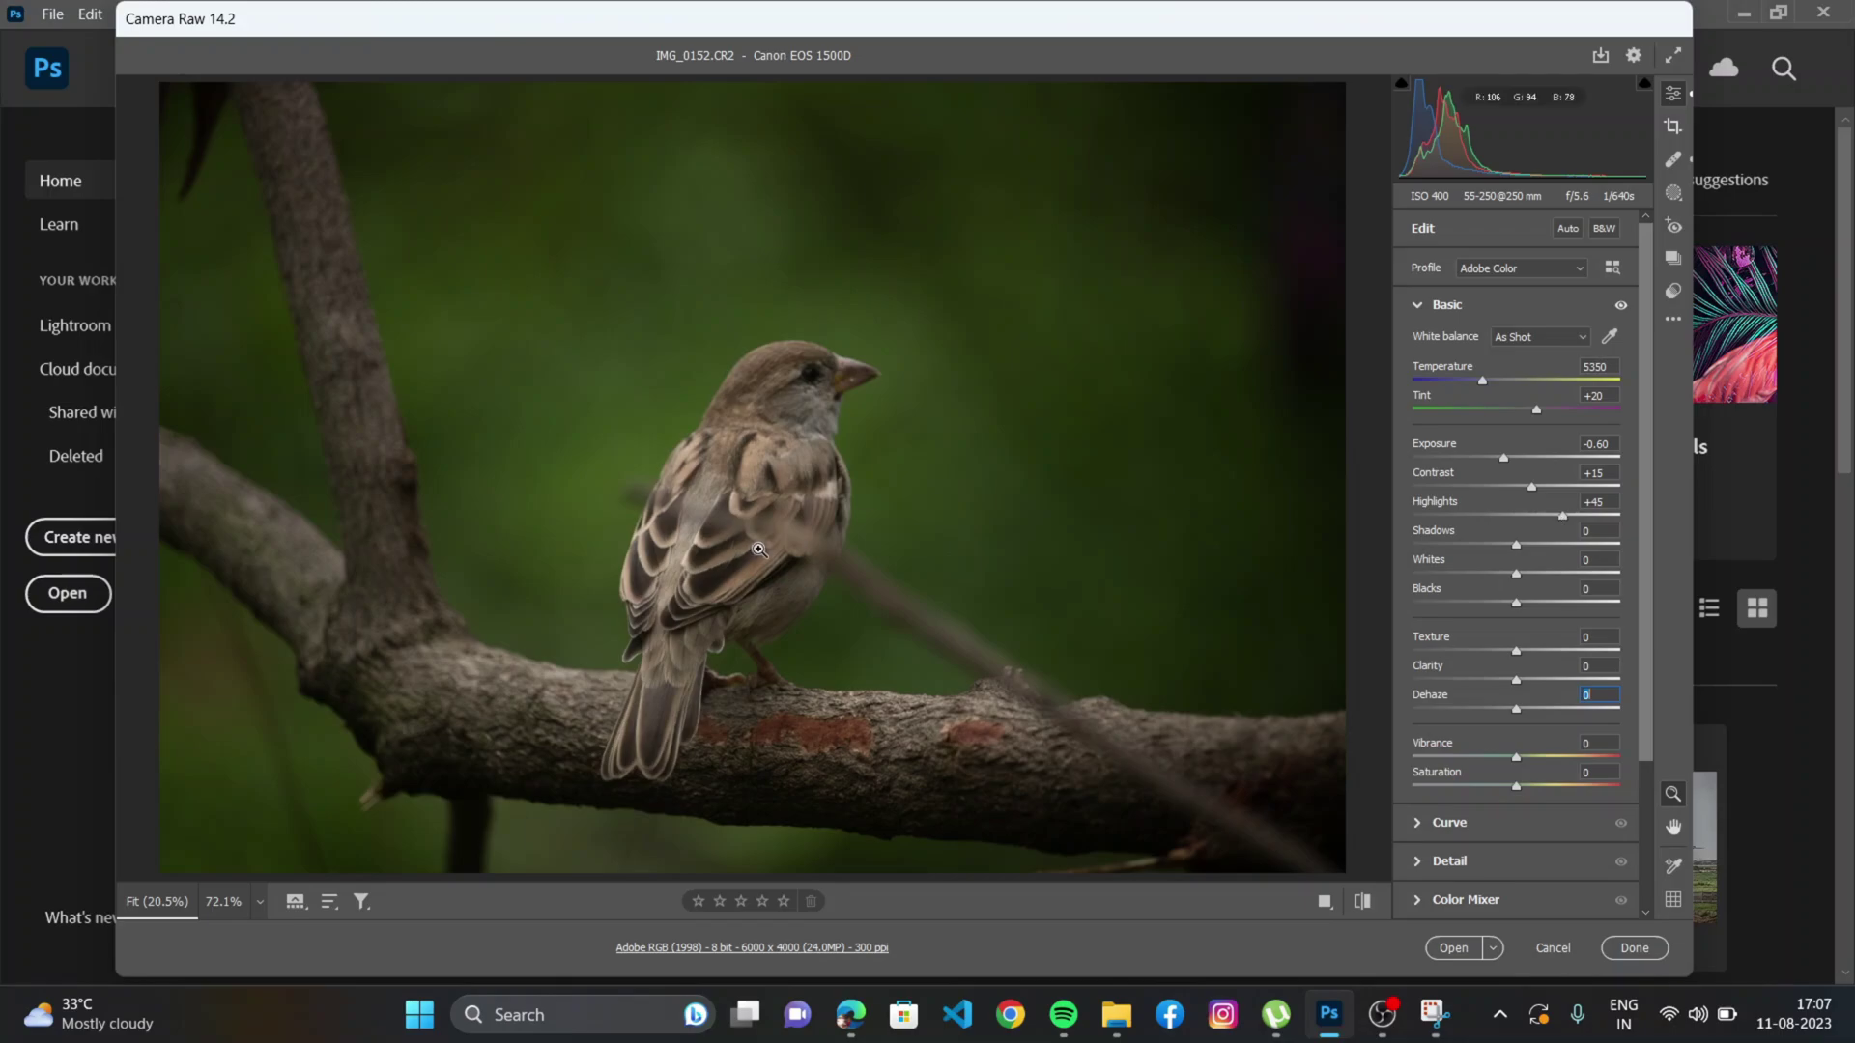
click(1585, 515)
drag(1505, 458, 1495, 460)
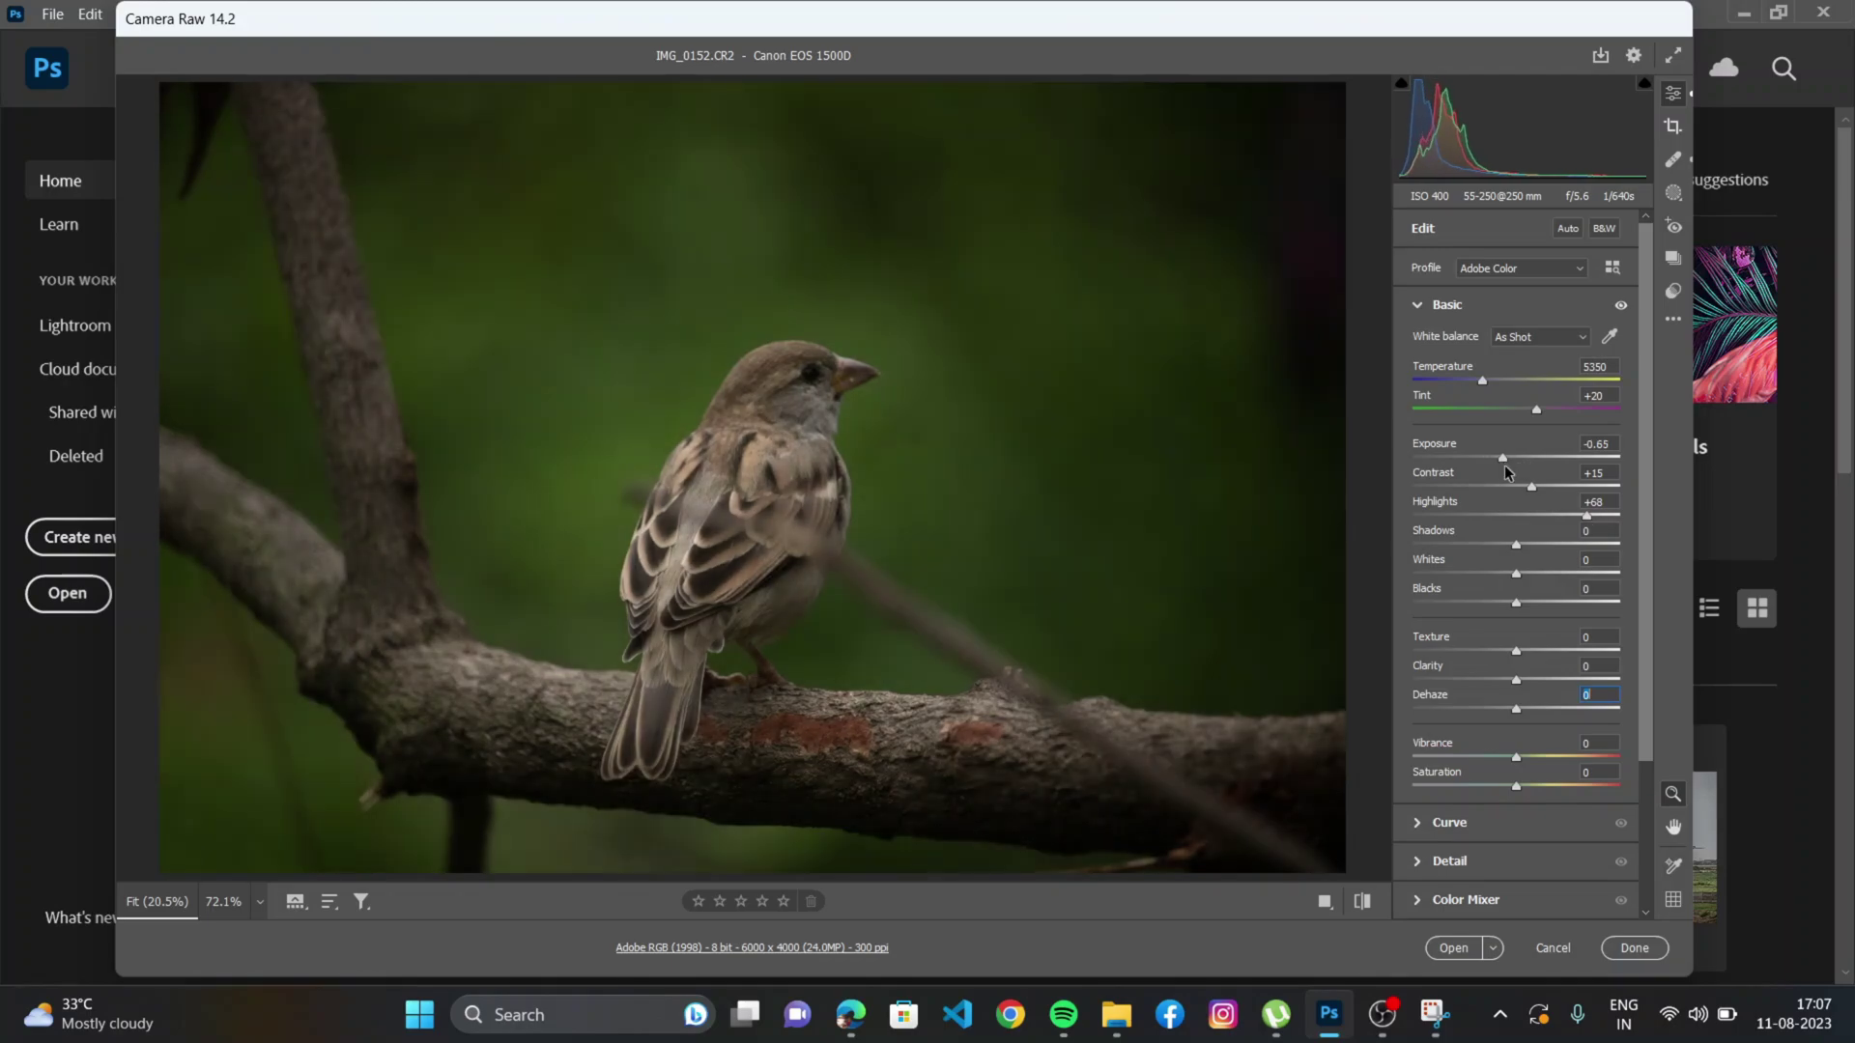
Set Contrast +15 and Clarity +11, then zoom in on the sparrow's back and out again.
click(1505, 472)
click(1539, 679)
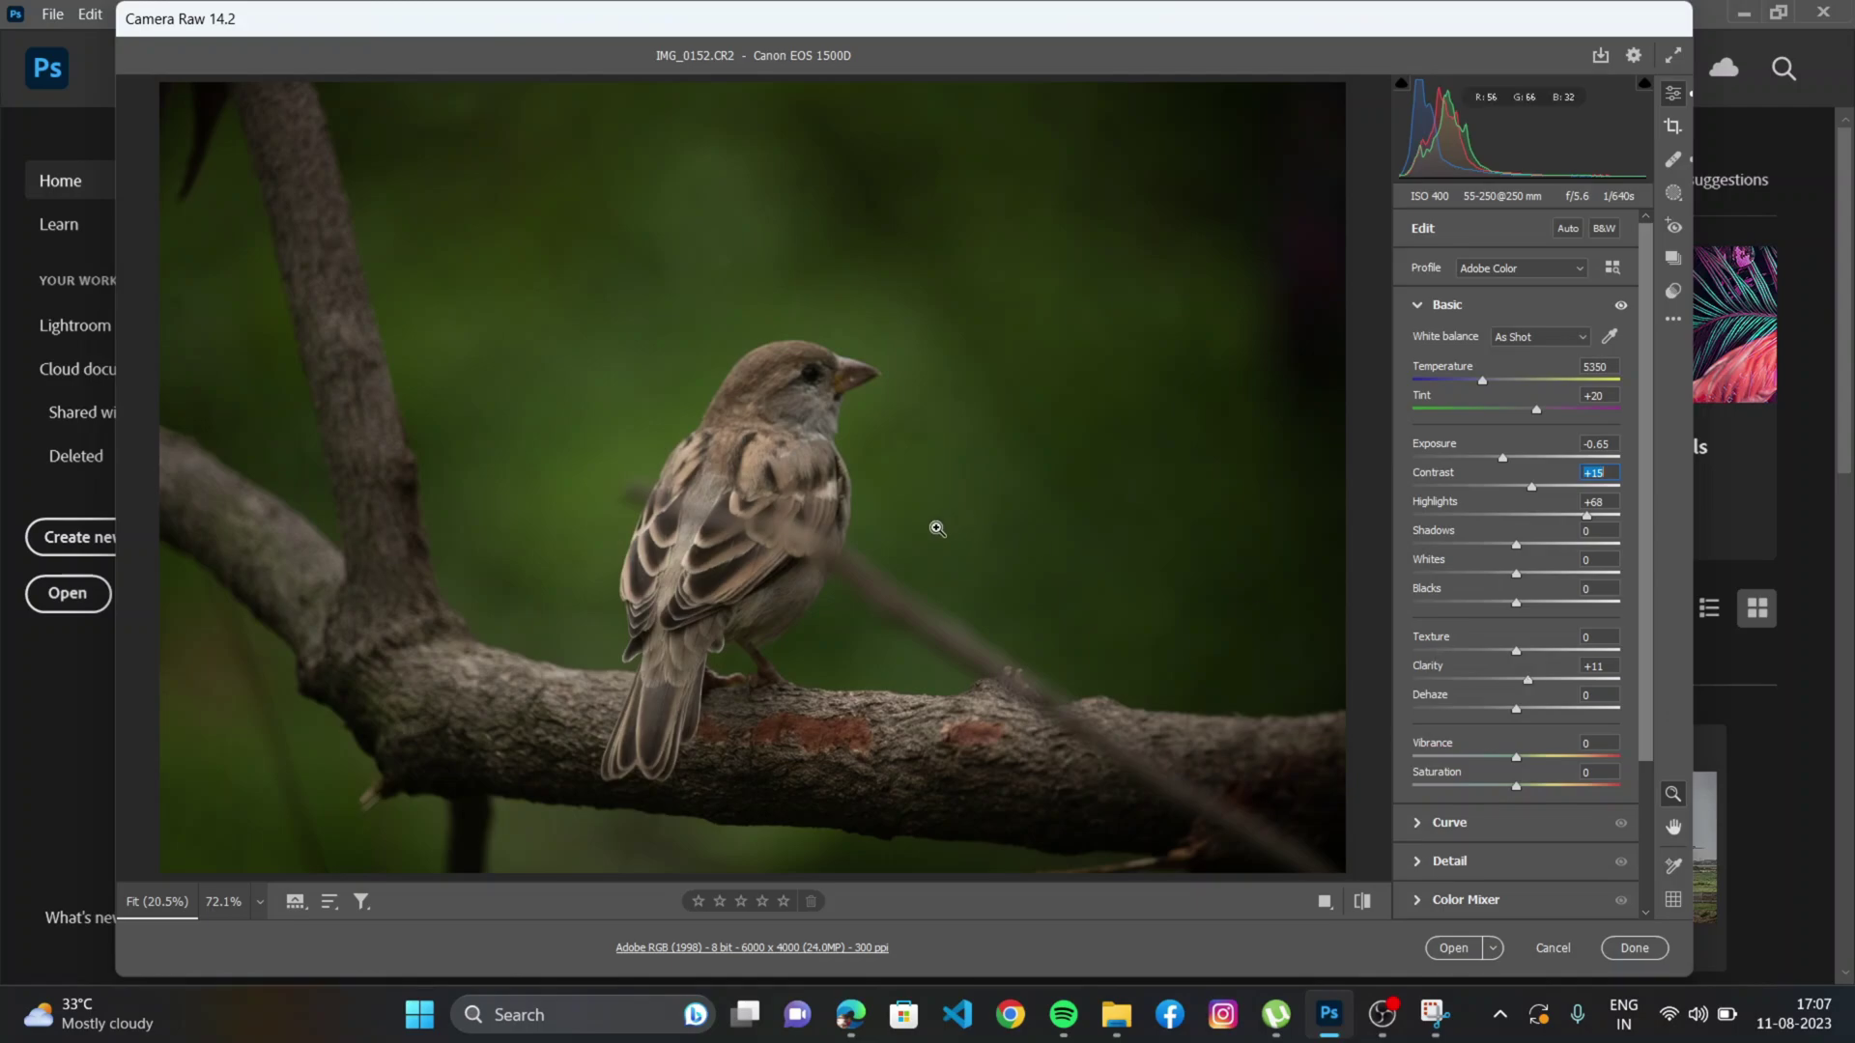
click(749, 475)
drag(957, 563, 683, 463)
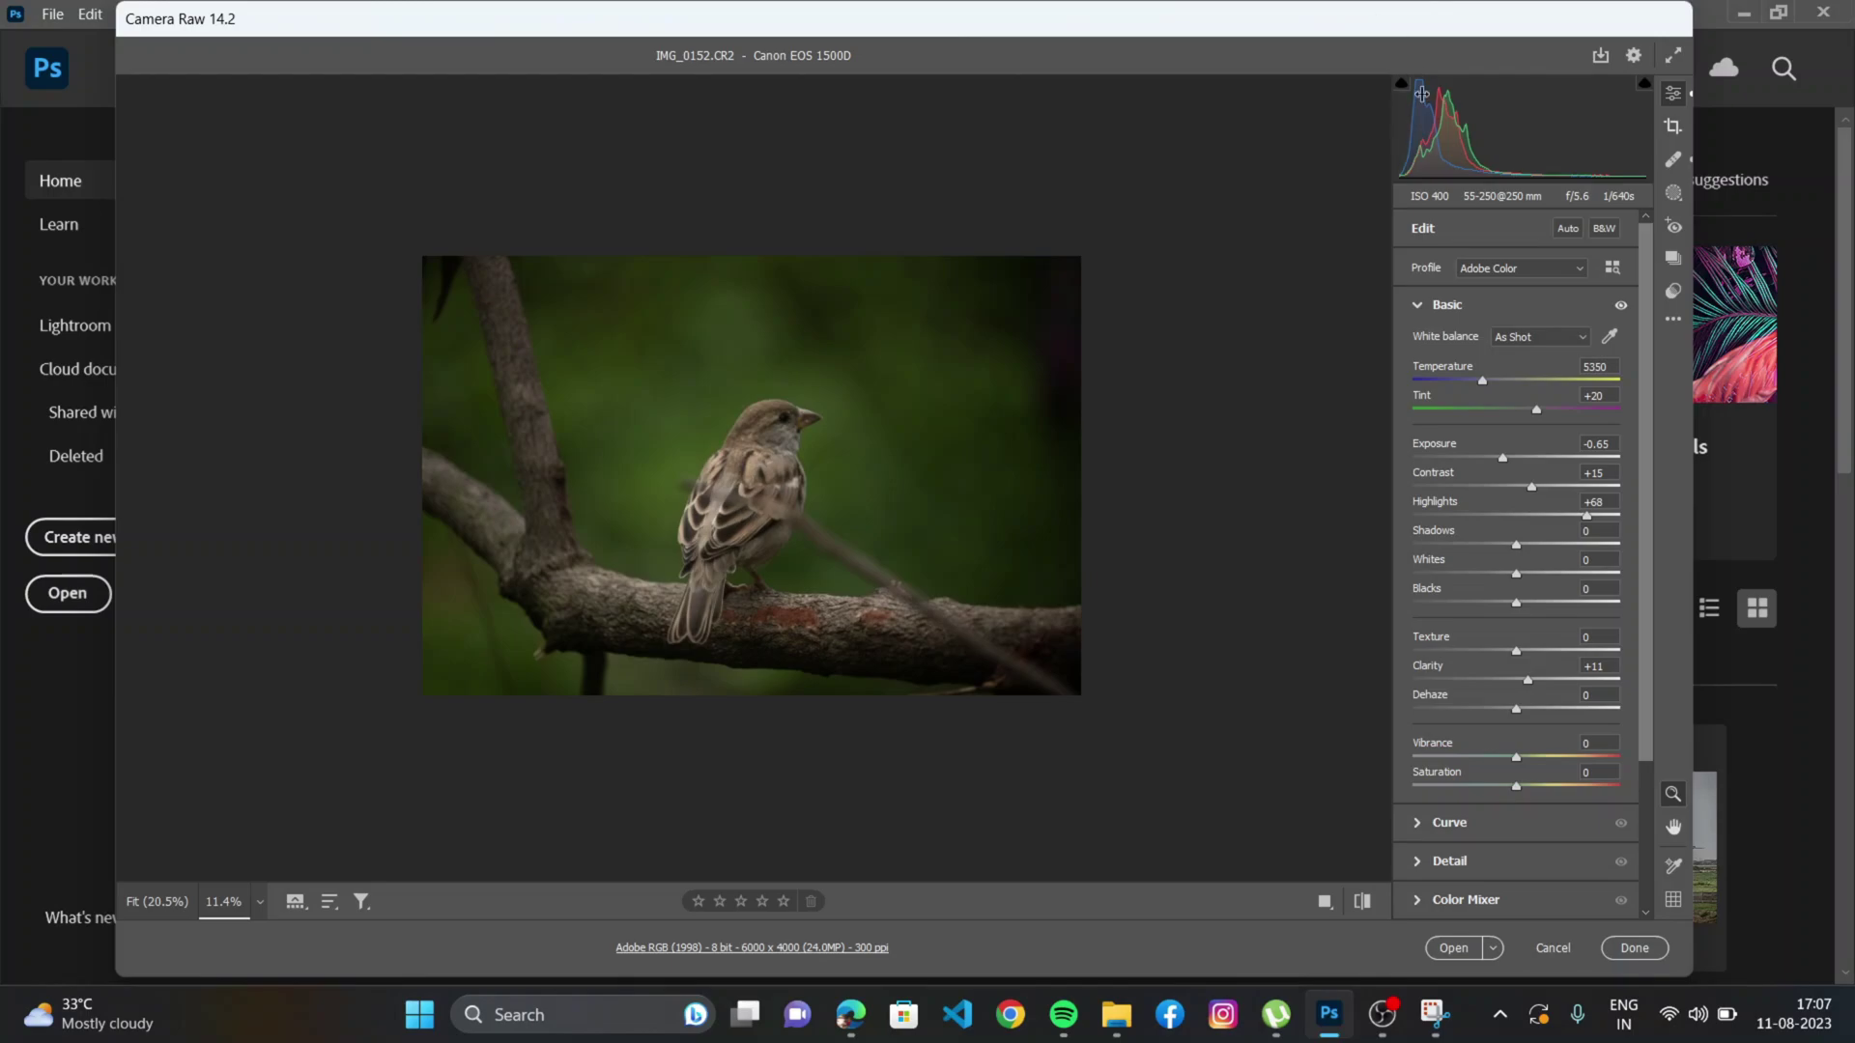
Swap the Basic panel for Curve and select the black endpoint at Input 0.
click(1416, 306)
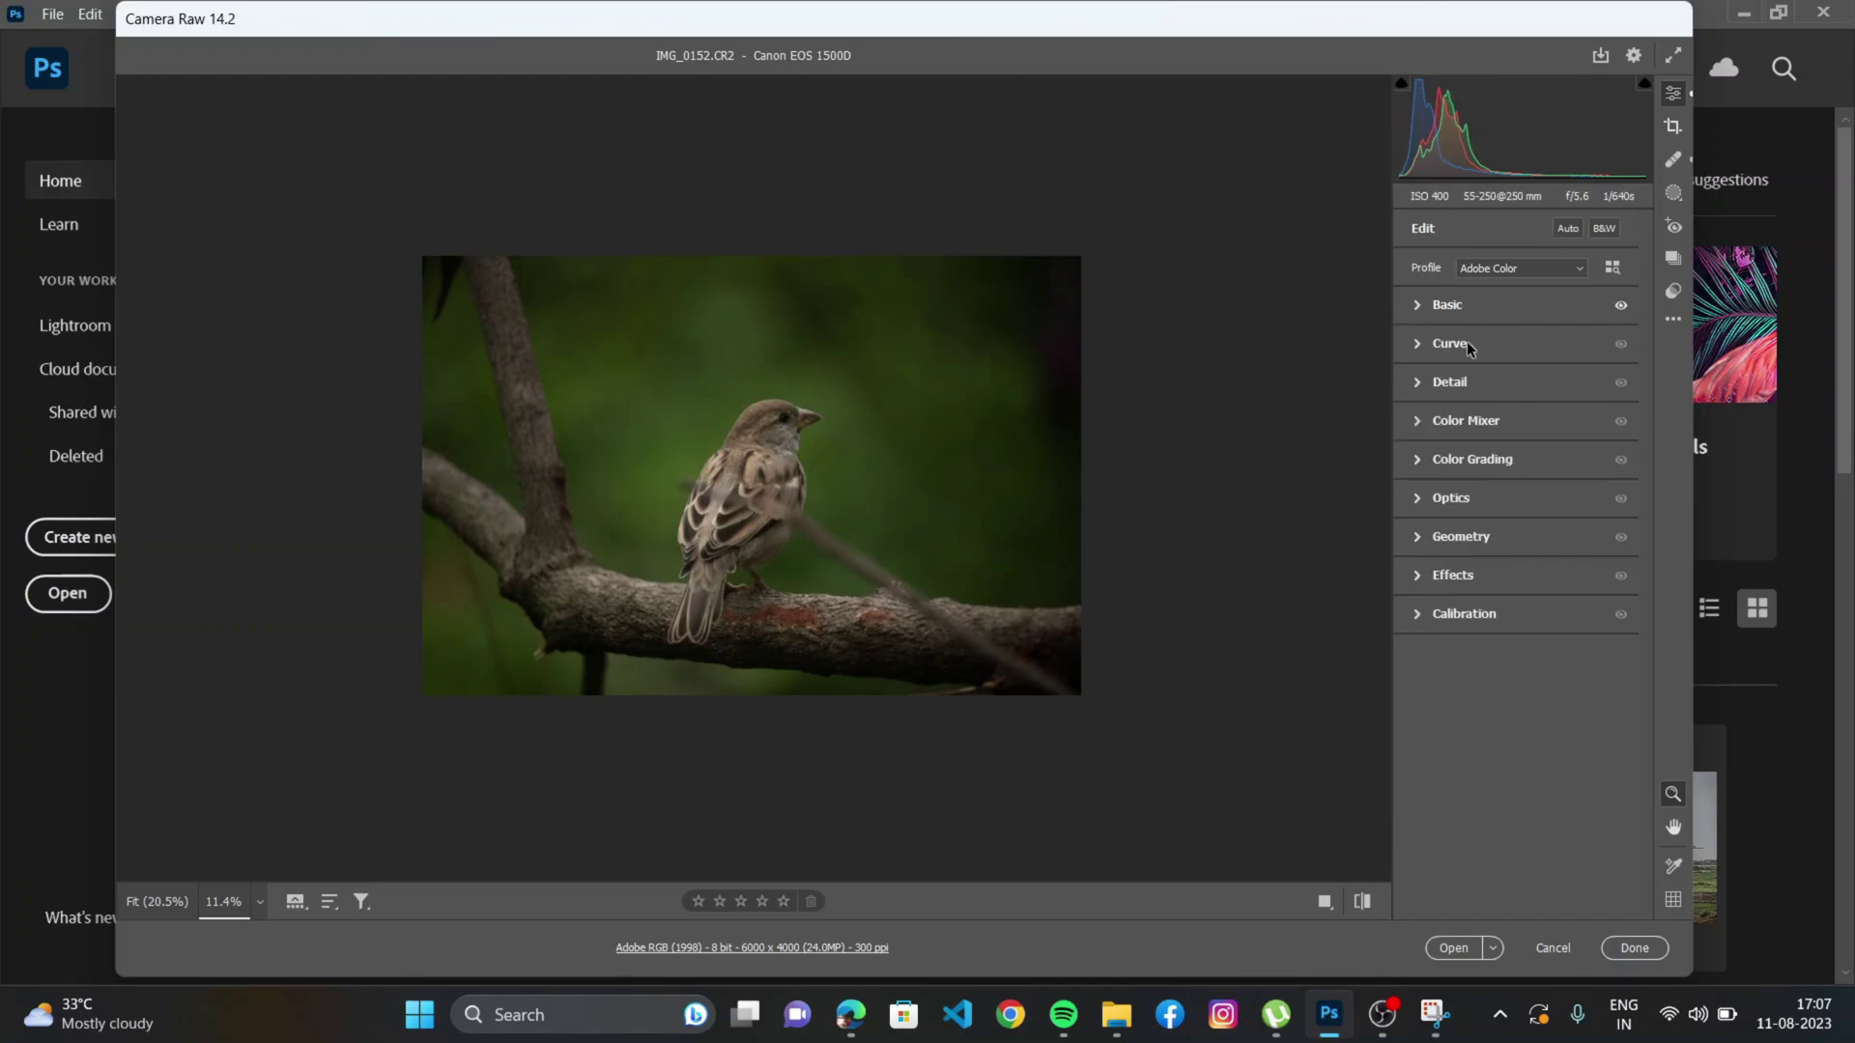
click(1453, 346)
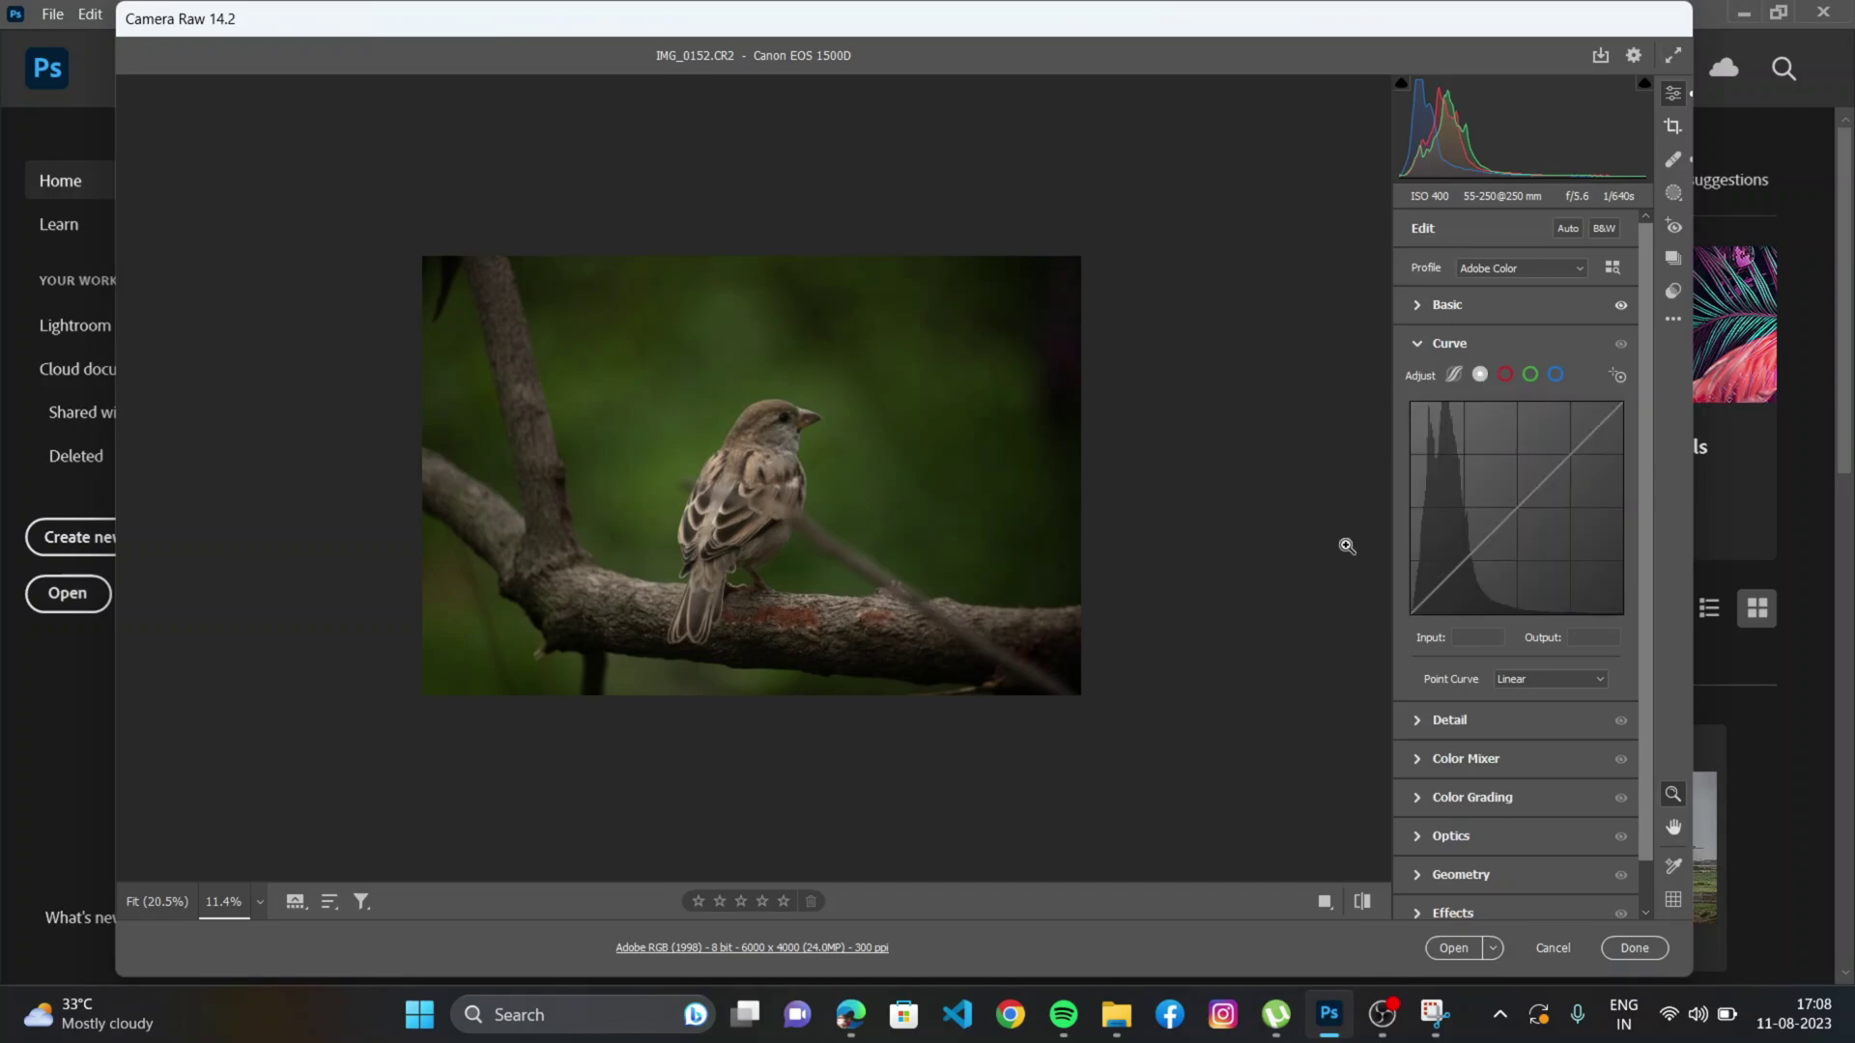
click(1412, 615)
drag(1411, 614, 1410, 615)
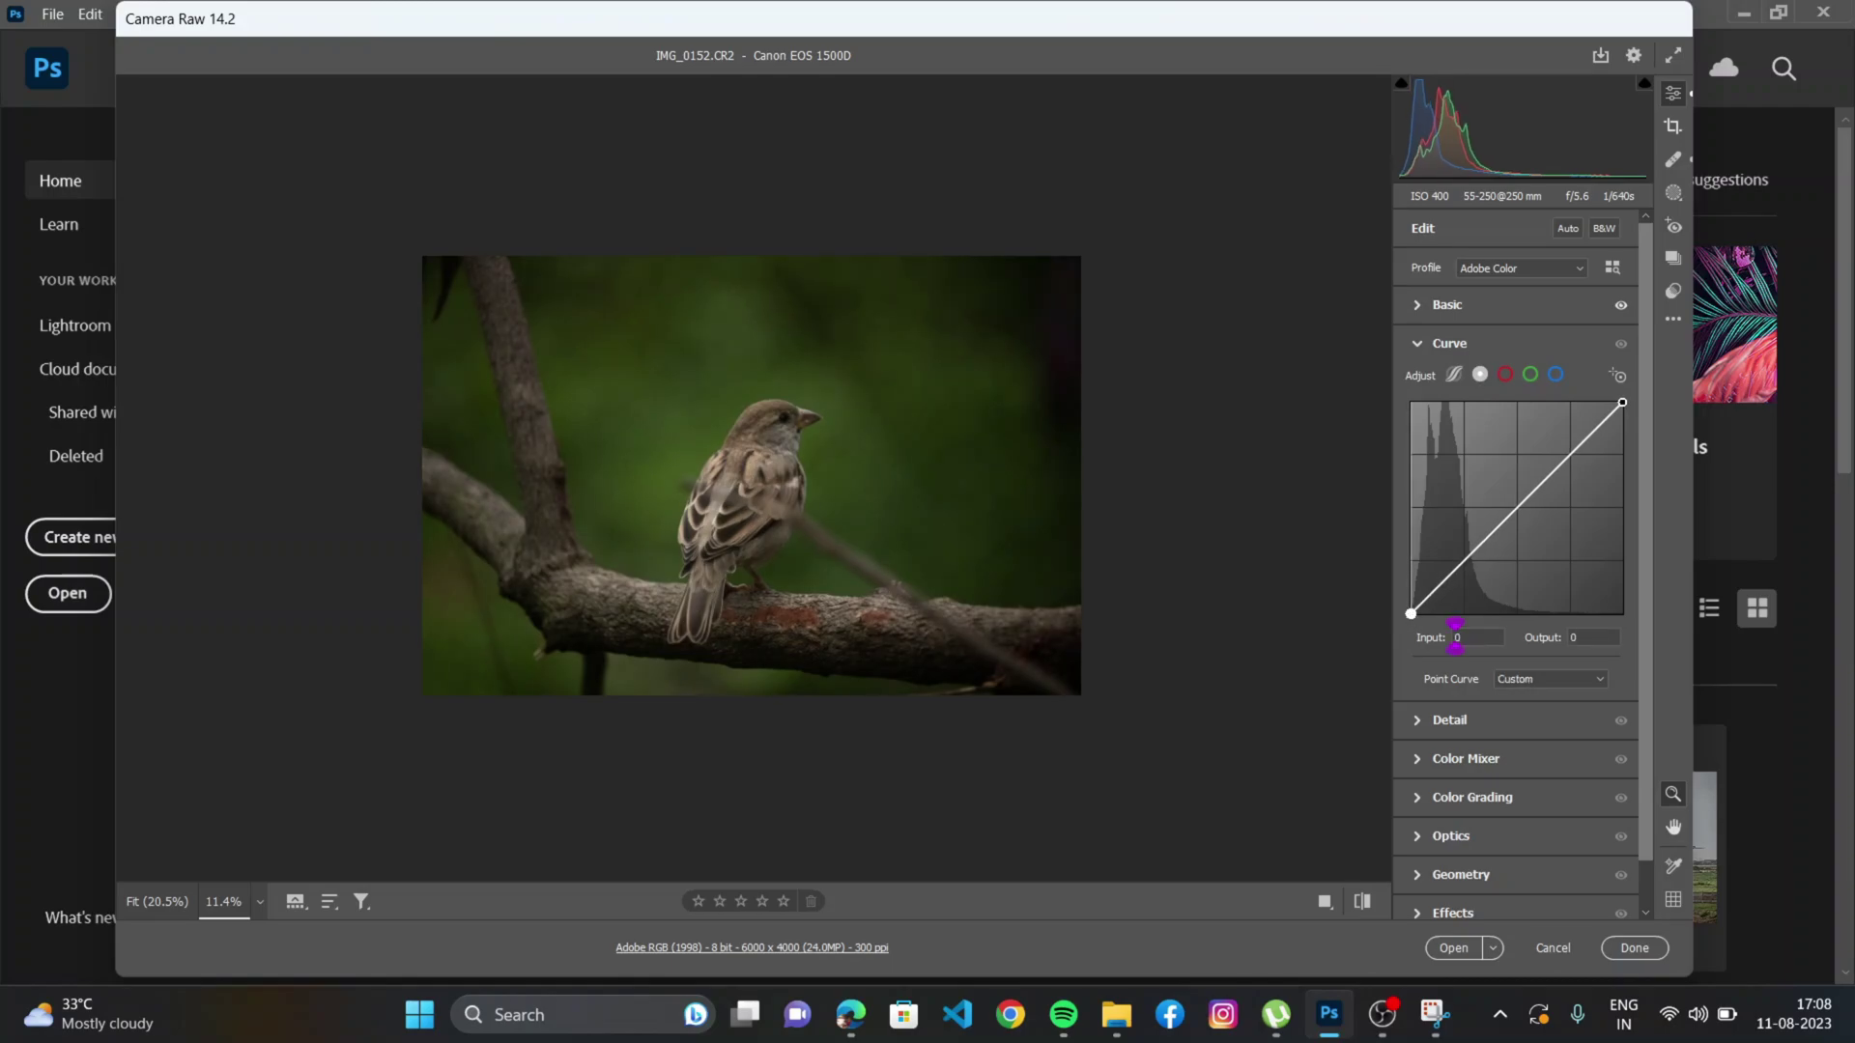
Raise the black endpoint's Output to 48 to fade the blacks.
click(1571, 638)
text(1)
key(Up)
key(Up)
key(Up)
key(Up)
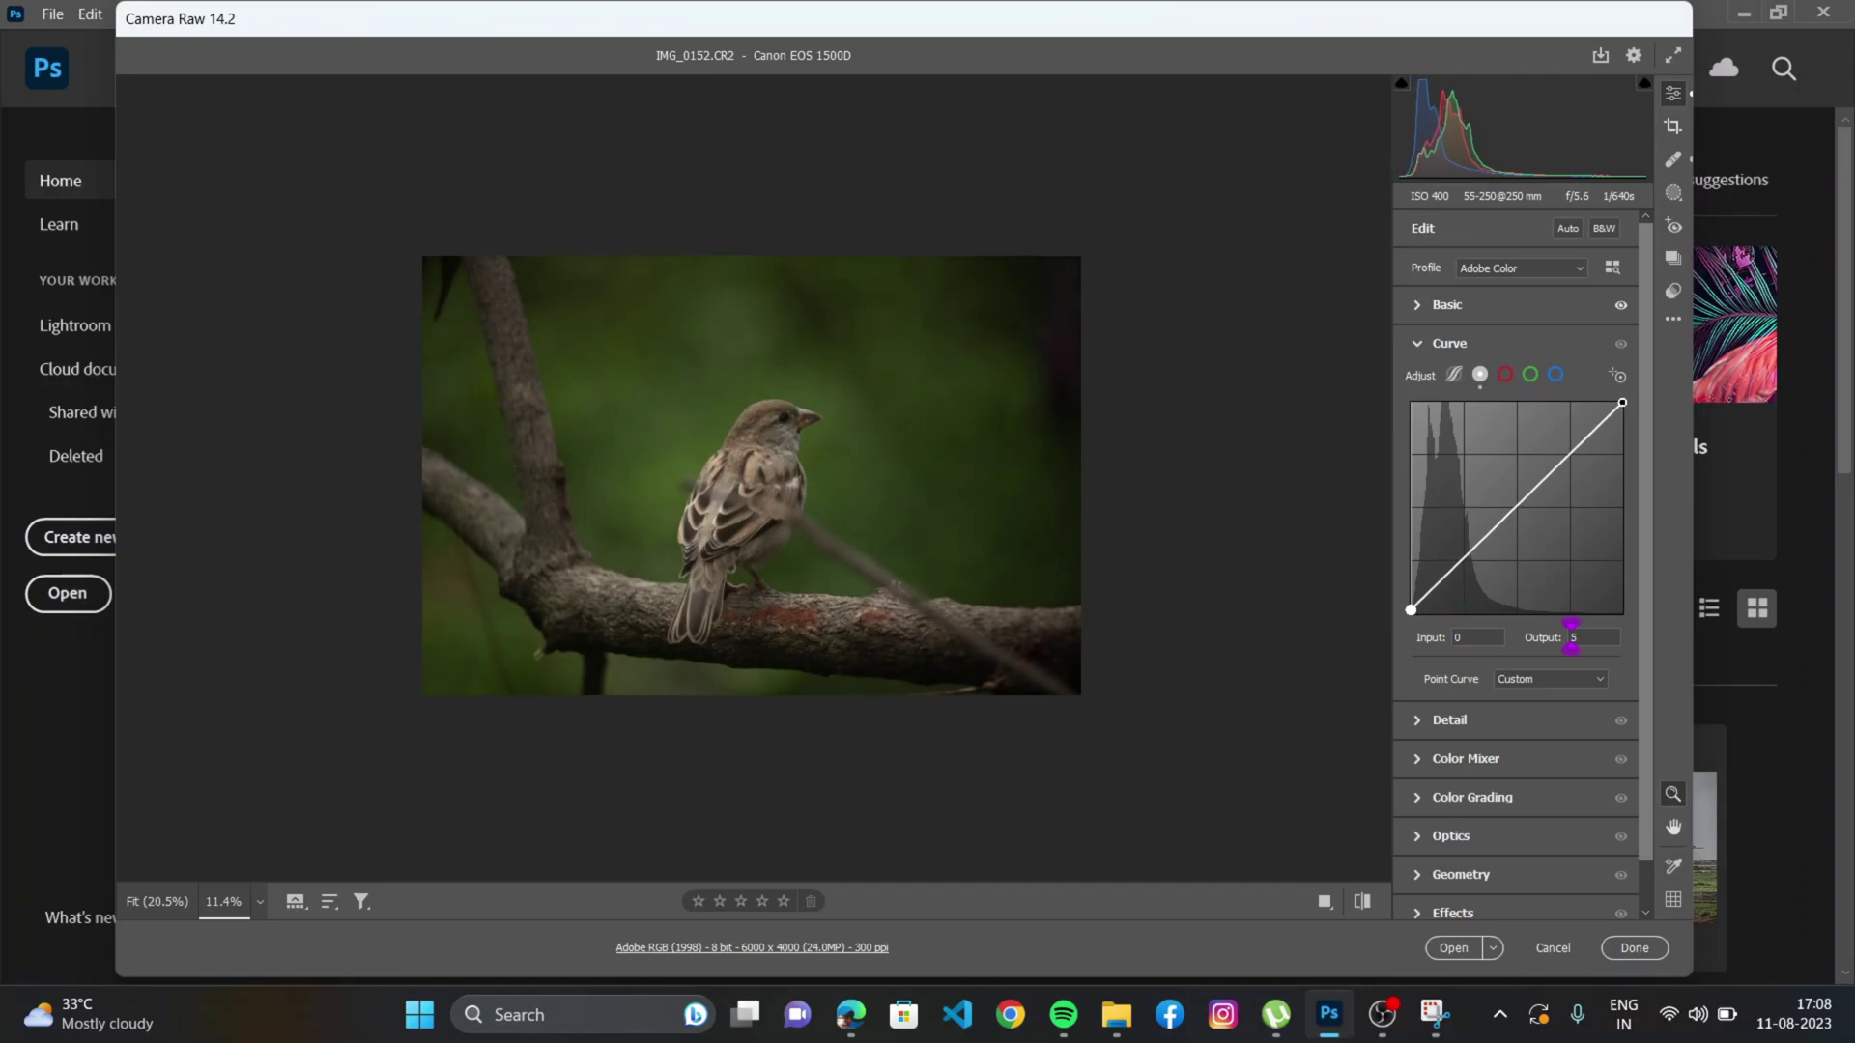
key(Up)
key(Up)
key(Up)
key(Up)
key(Up)
key(Up)
key(Up)
key(Up)
key(Up)
key(Up)
key(Up)
key(Up)
key(Up)
key(Up)
key(Up)
key(Up)
key(Up)
key(Up)
key(Up)
key(Up)
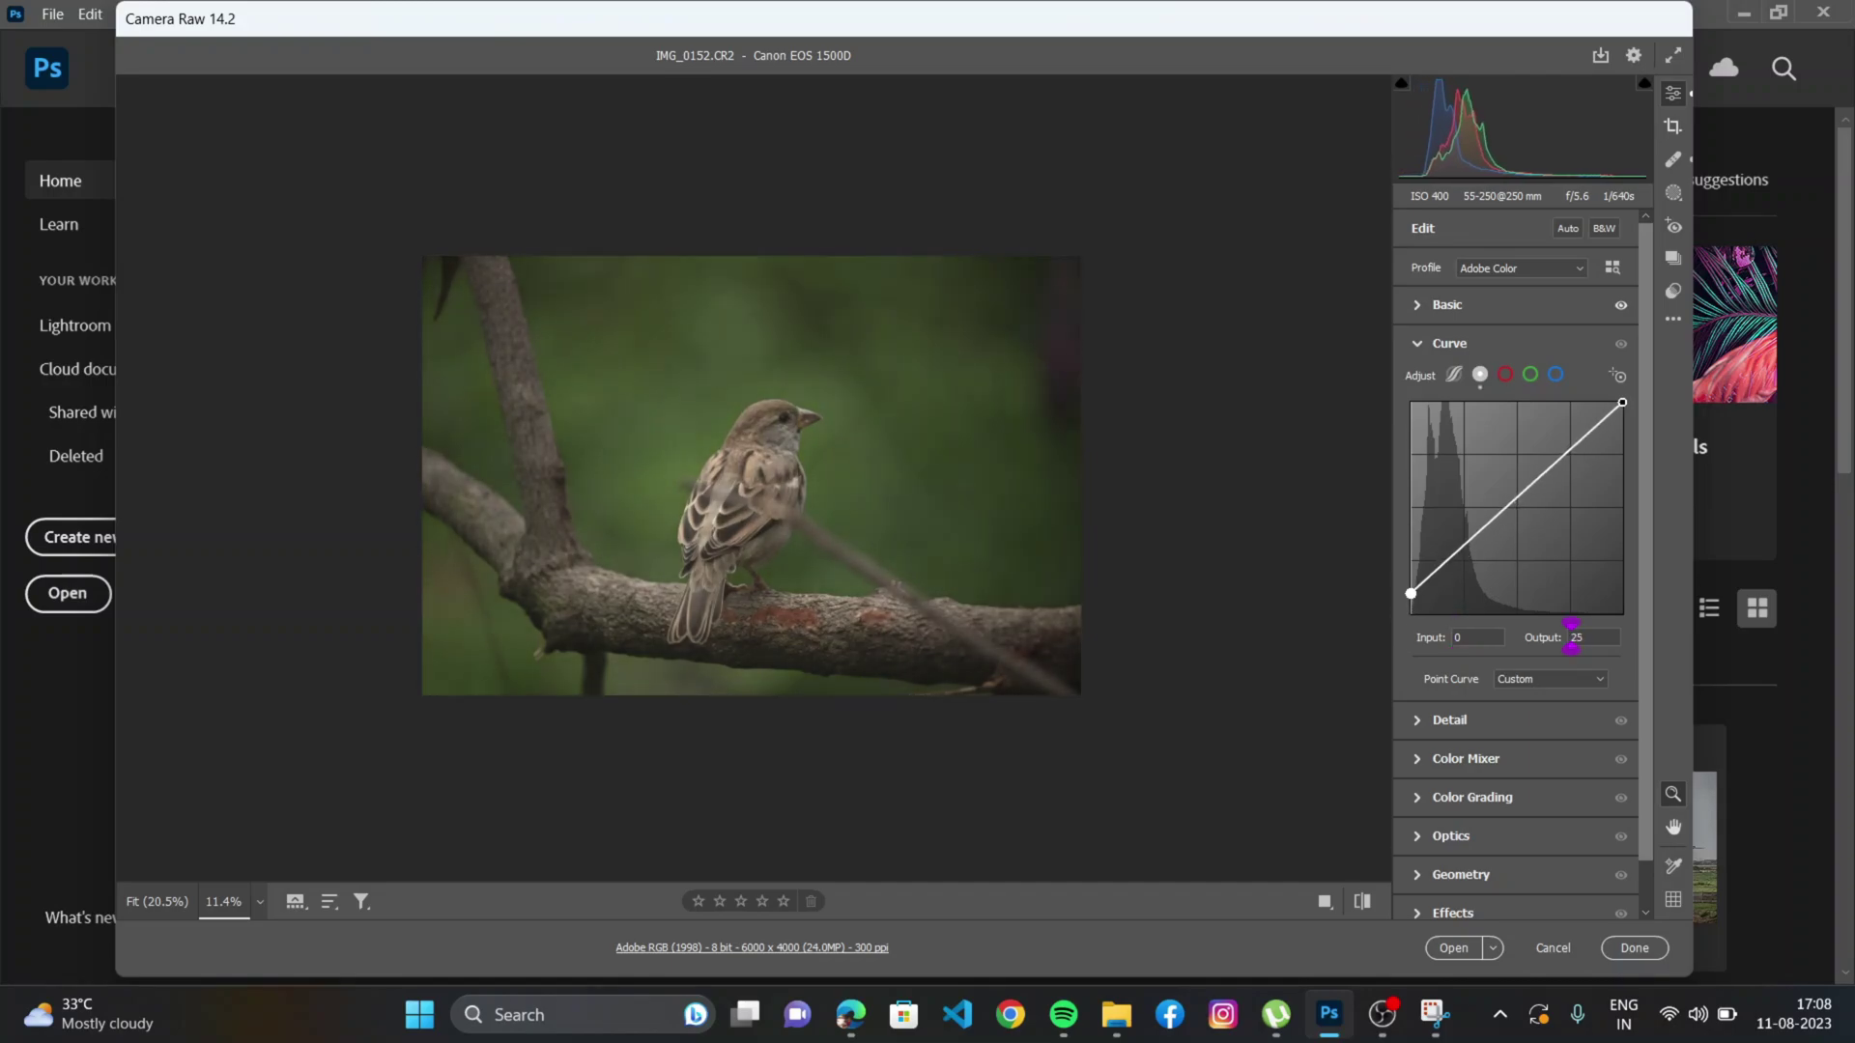
key(Up)
key(Up)
key(Up)
key(Up)
key(Up)
key(Up)
key(Up)
key(Up)
key(Up)
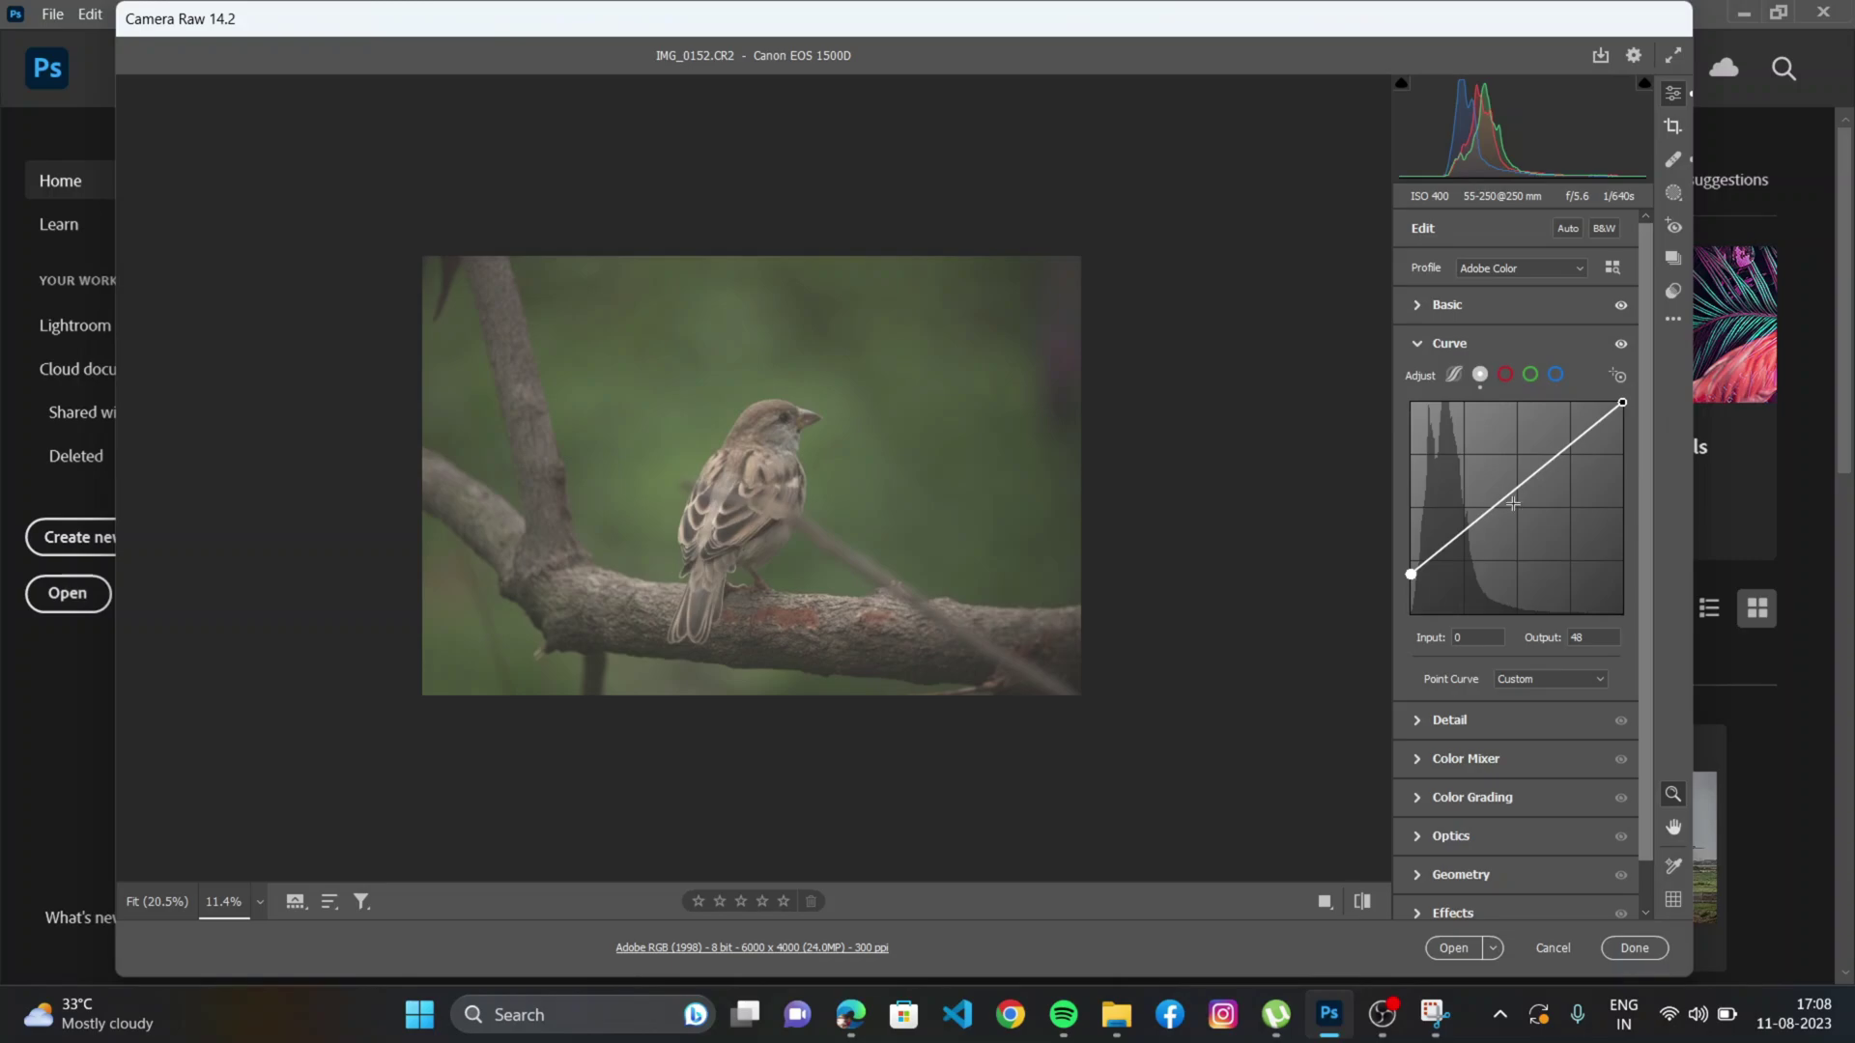
Add a midtone curve point and lower it to about Input 132, Output 94.
click(1513, 503)
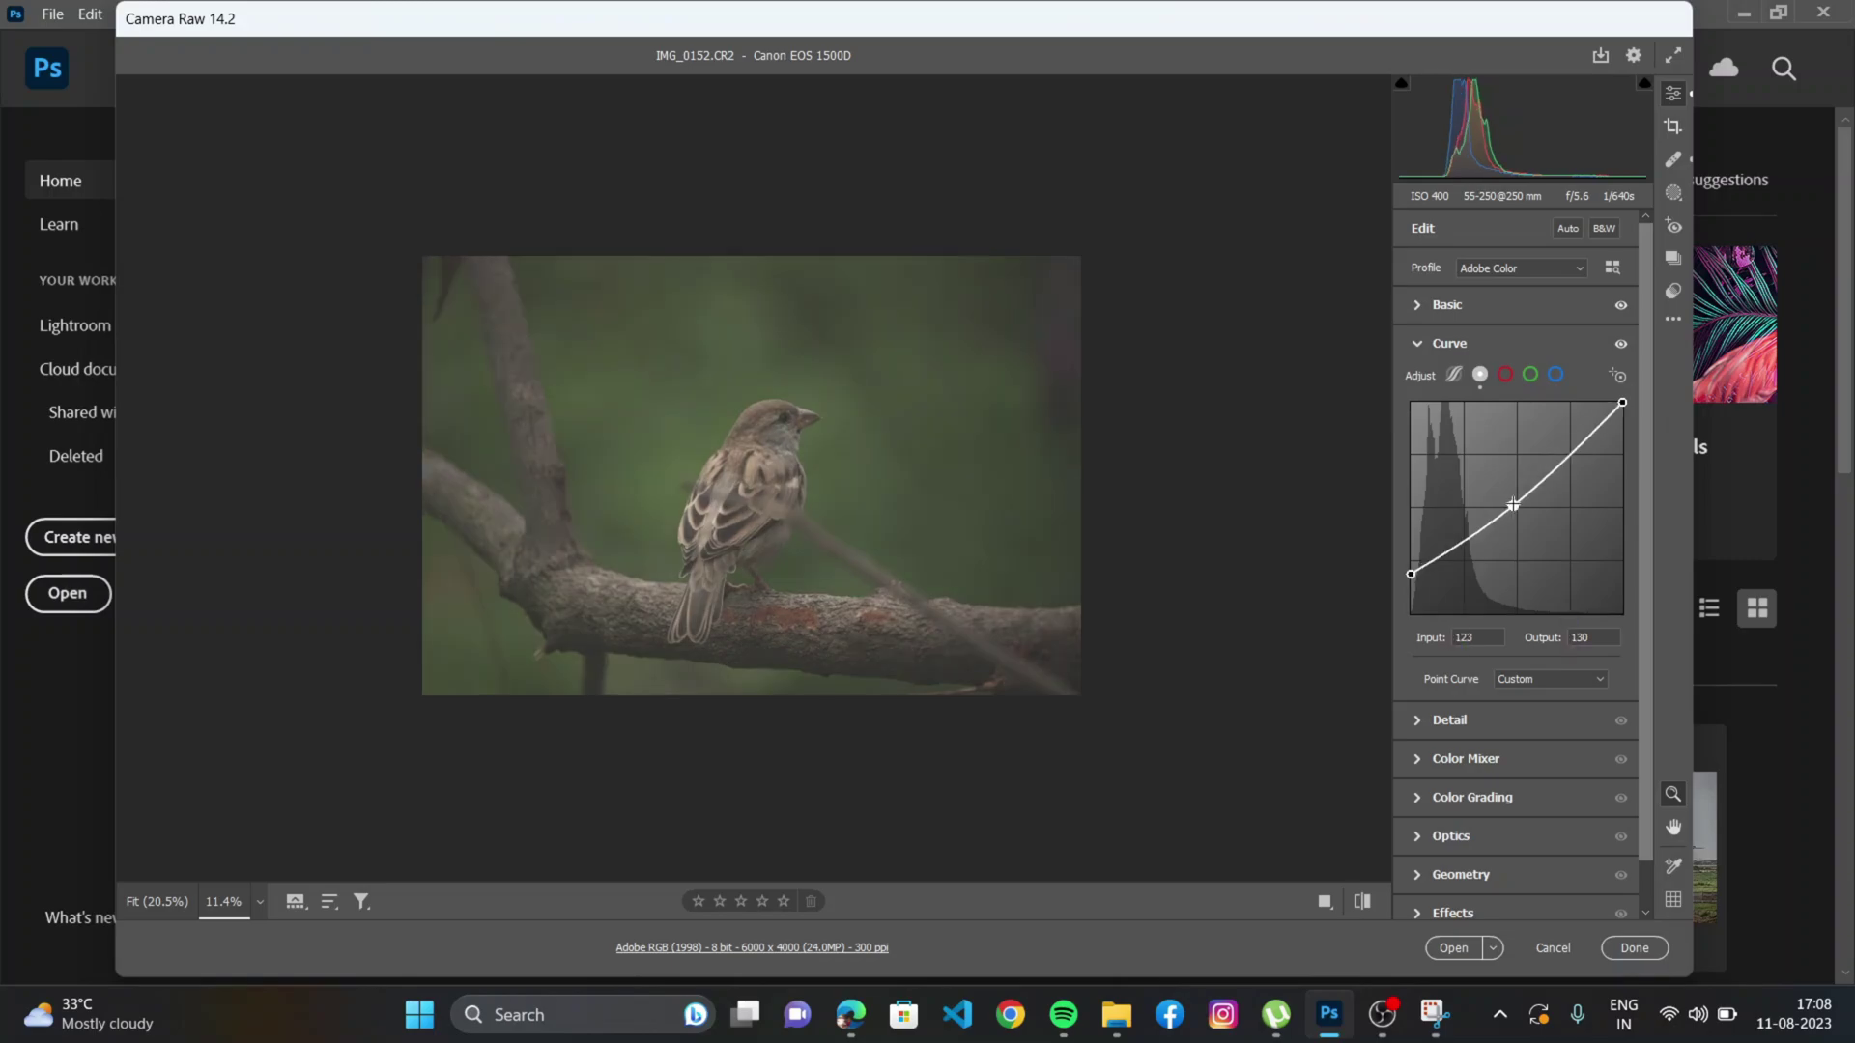
click(1513, 505)
key(Right)
key(Right)
key(Down)
key(Down)
key(Down)
key(Down)
key(Down)
key(Down)
key(Down)
key(Down)
key(Down)
key(Down)
key(Down)
key(Down)
key(Down)
key(Down)
key(Down)
key(Down)
key(Down)
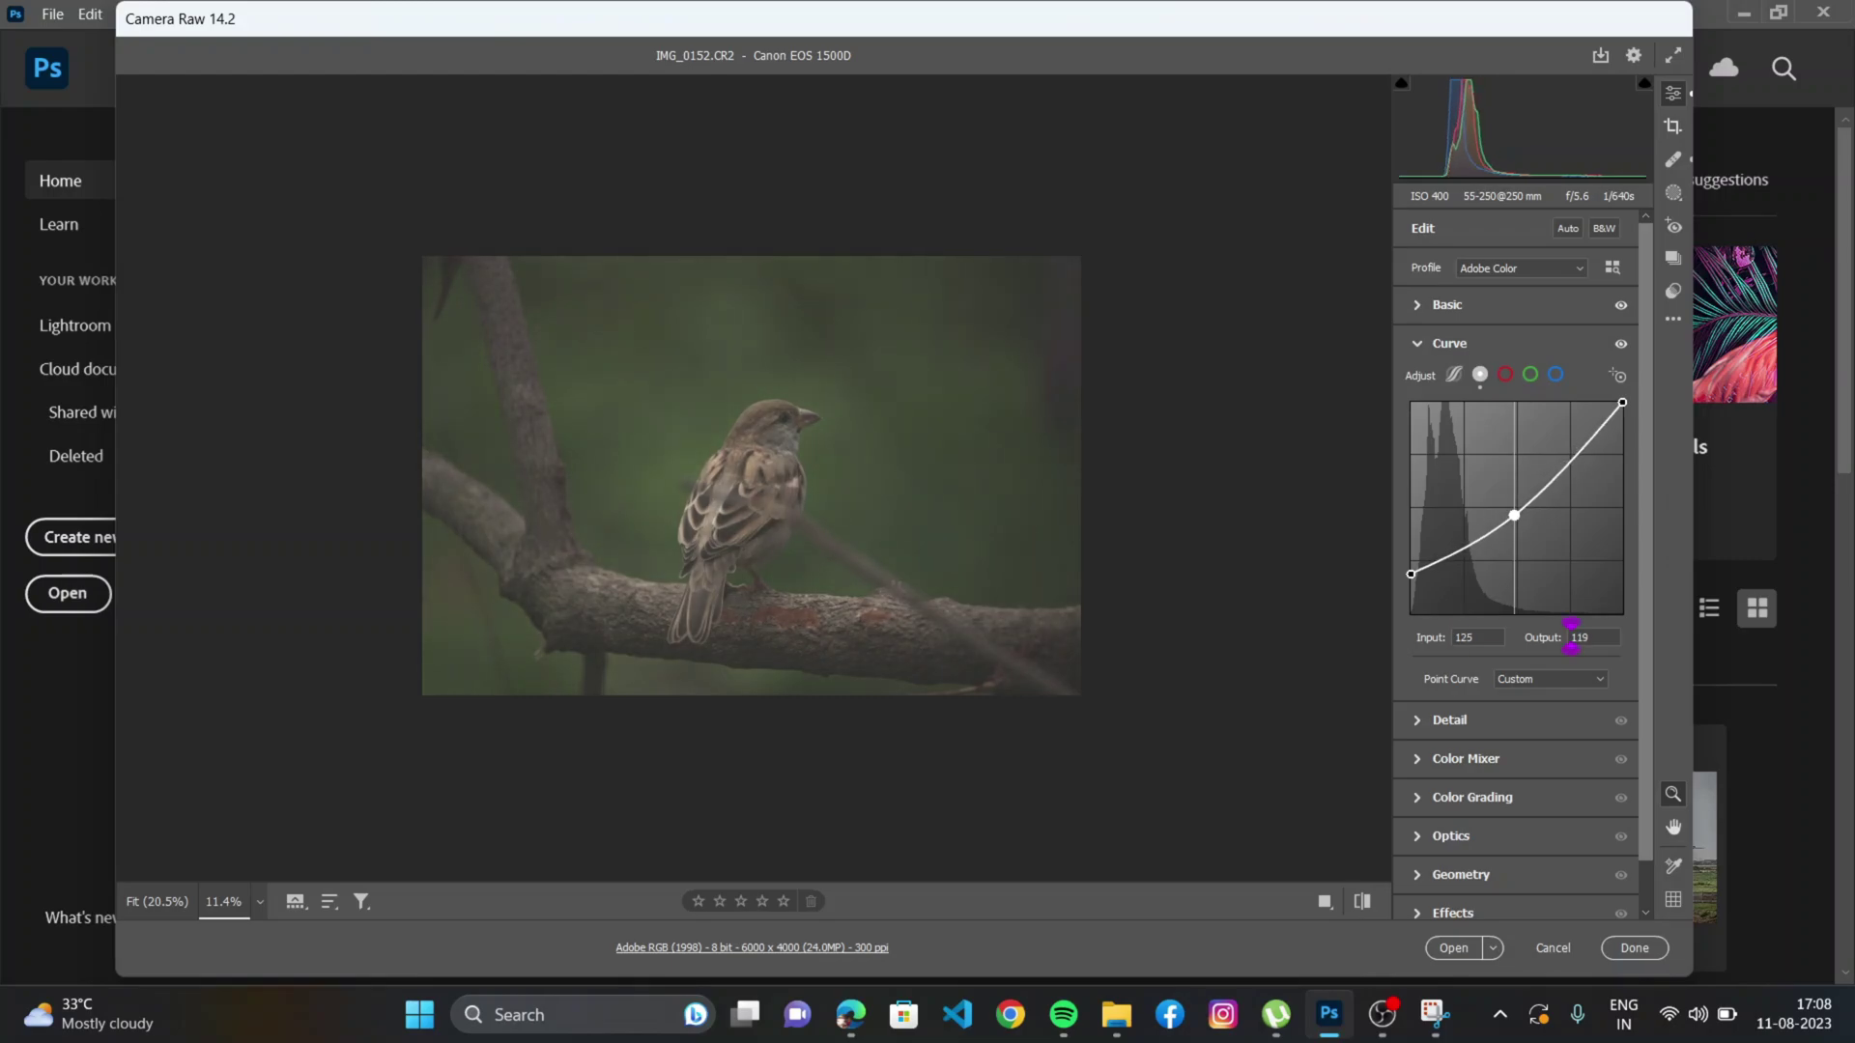
key(Right)
key(Right)
key(Right)
key(Right)
key(Right)
key(Right)
key(Down)
key(Down)
key(Down)
key(Down)
key(Down)
key(Down)
key(Down)
key(Down)
key(Down)
key(Down)
key(Down)
key(Down)
key(Down)
key(Down)
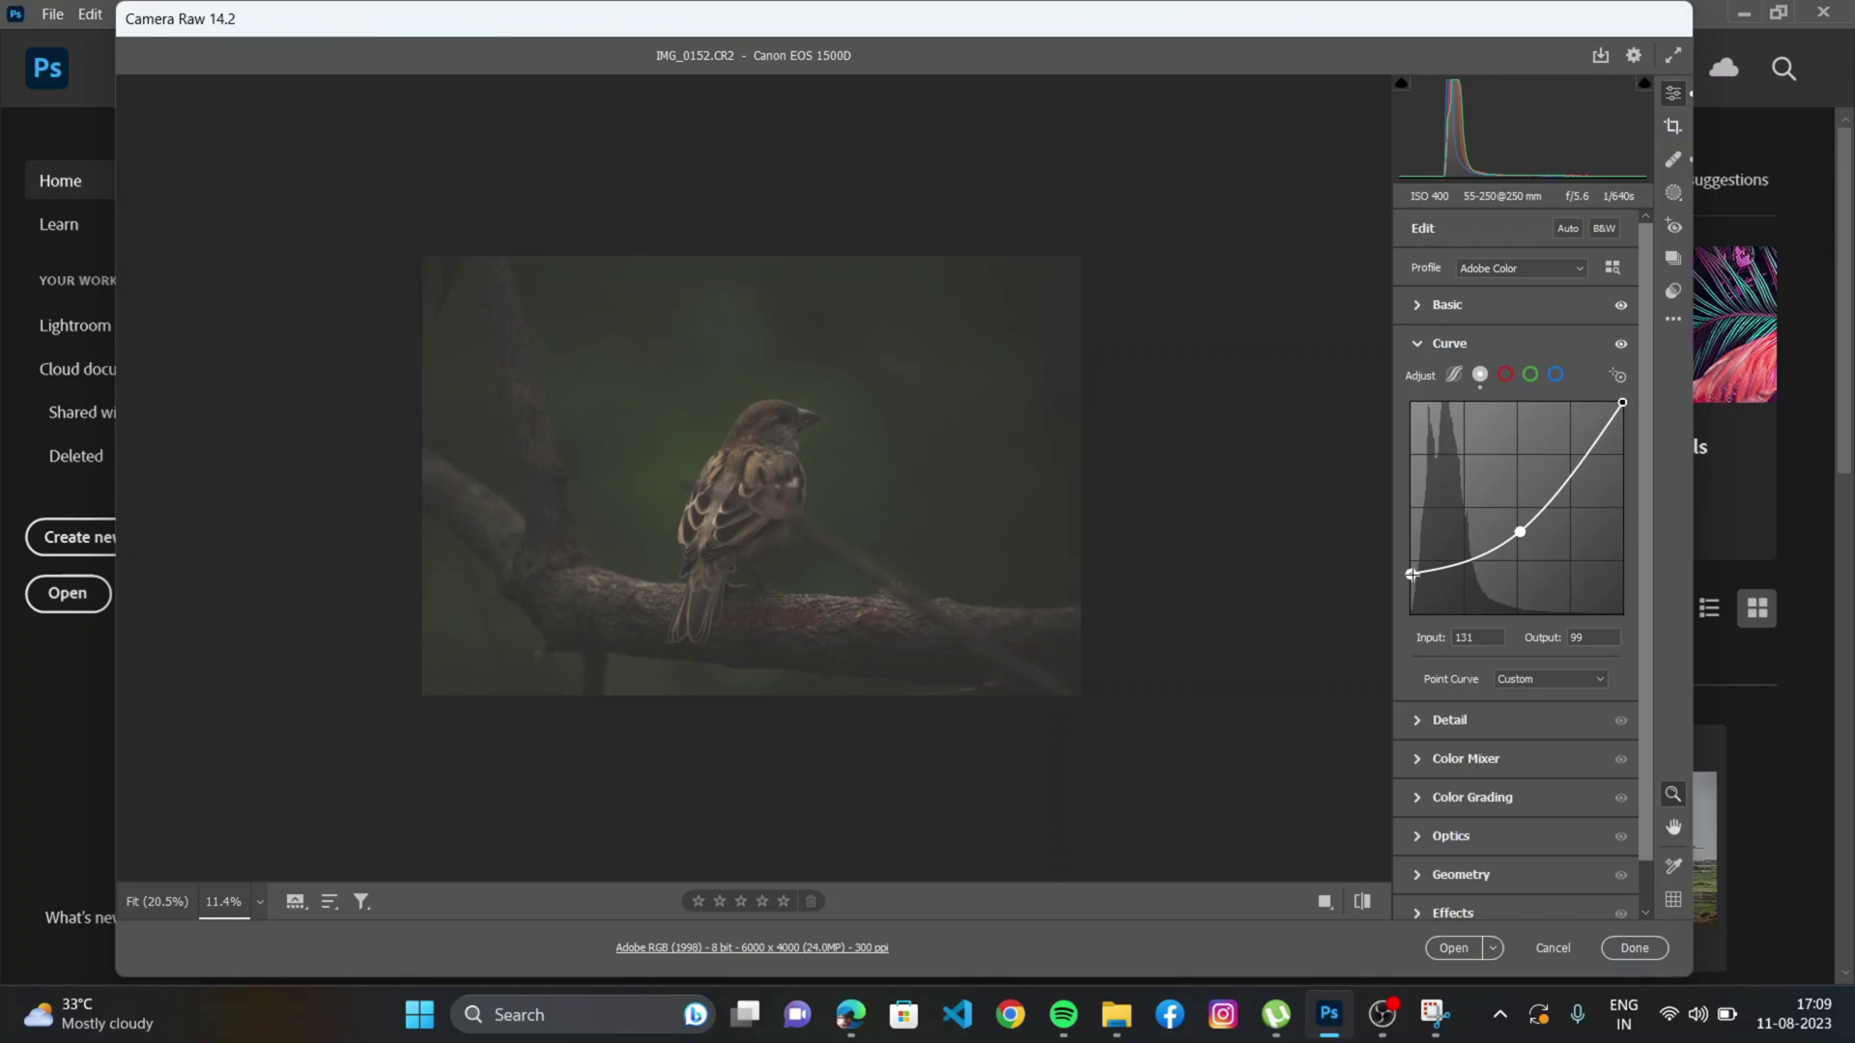
Add a highlight point to the curve at about Input 212, Output 208.
click(1411, 574)
click(1521, 532)
click(1571, 636)
scroll(1572, 636, down, 5)
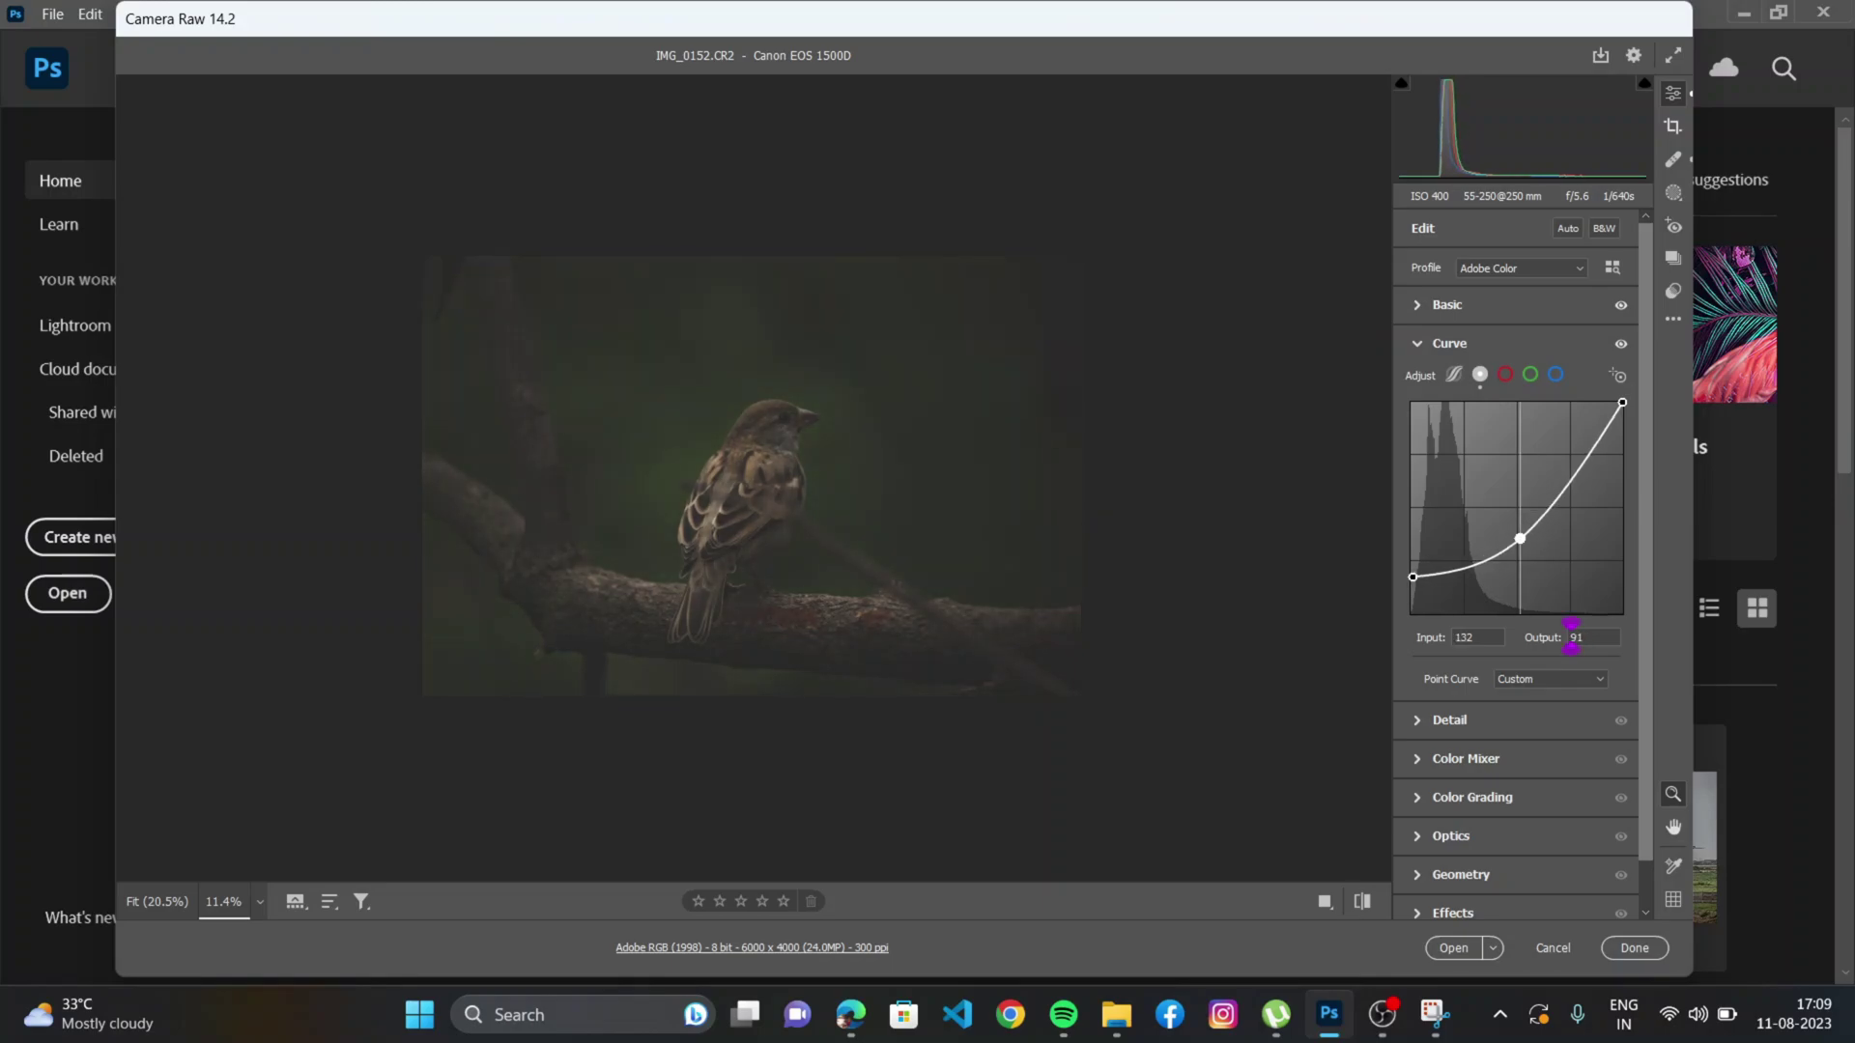
scroll(1572, 635, up, 4)
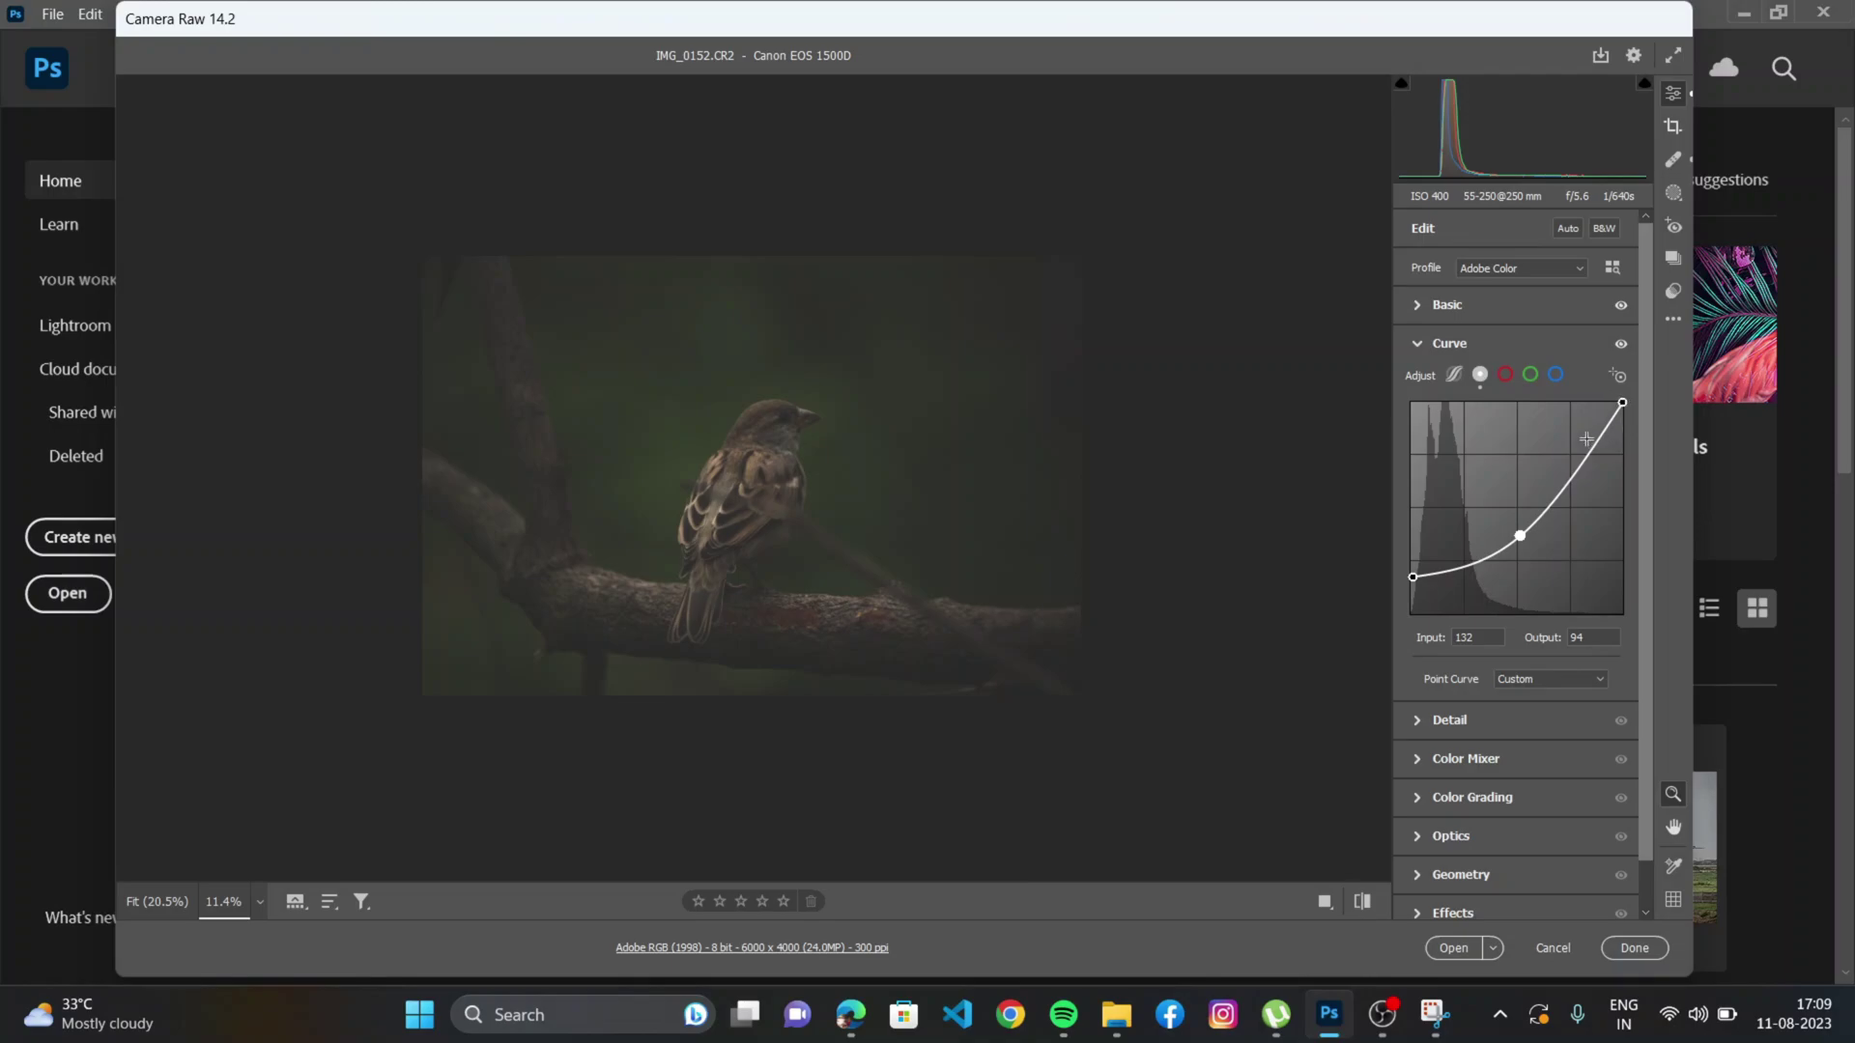
click(1586, 440)
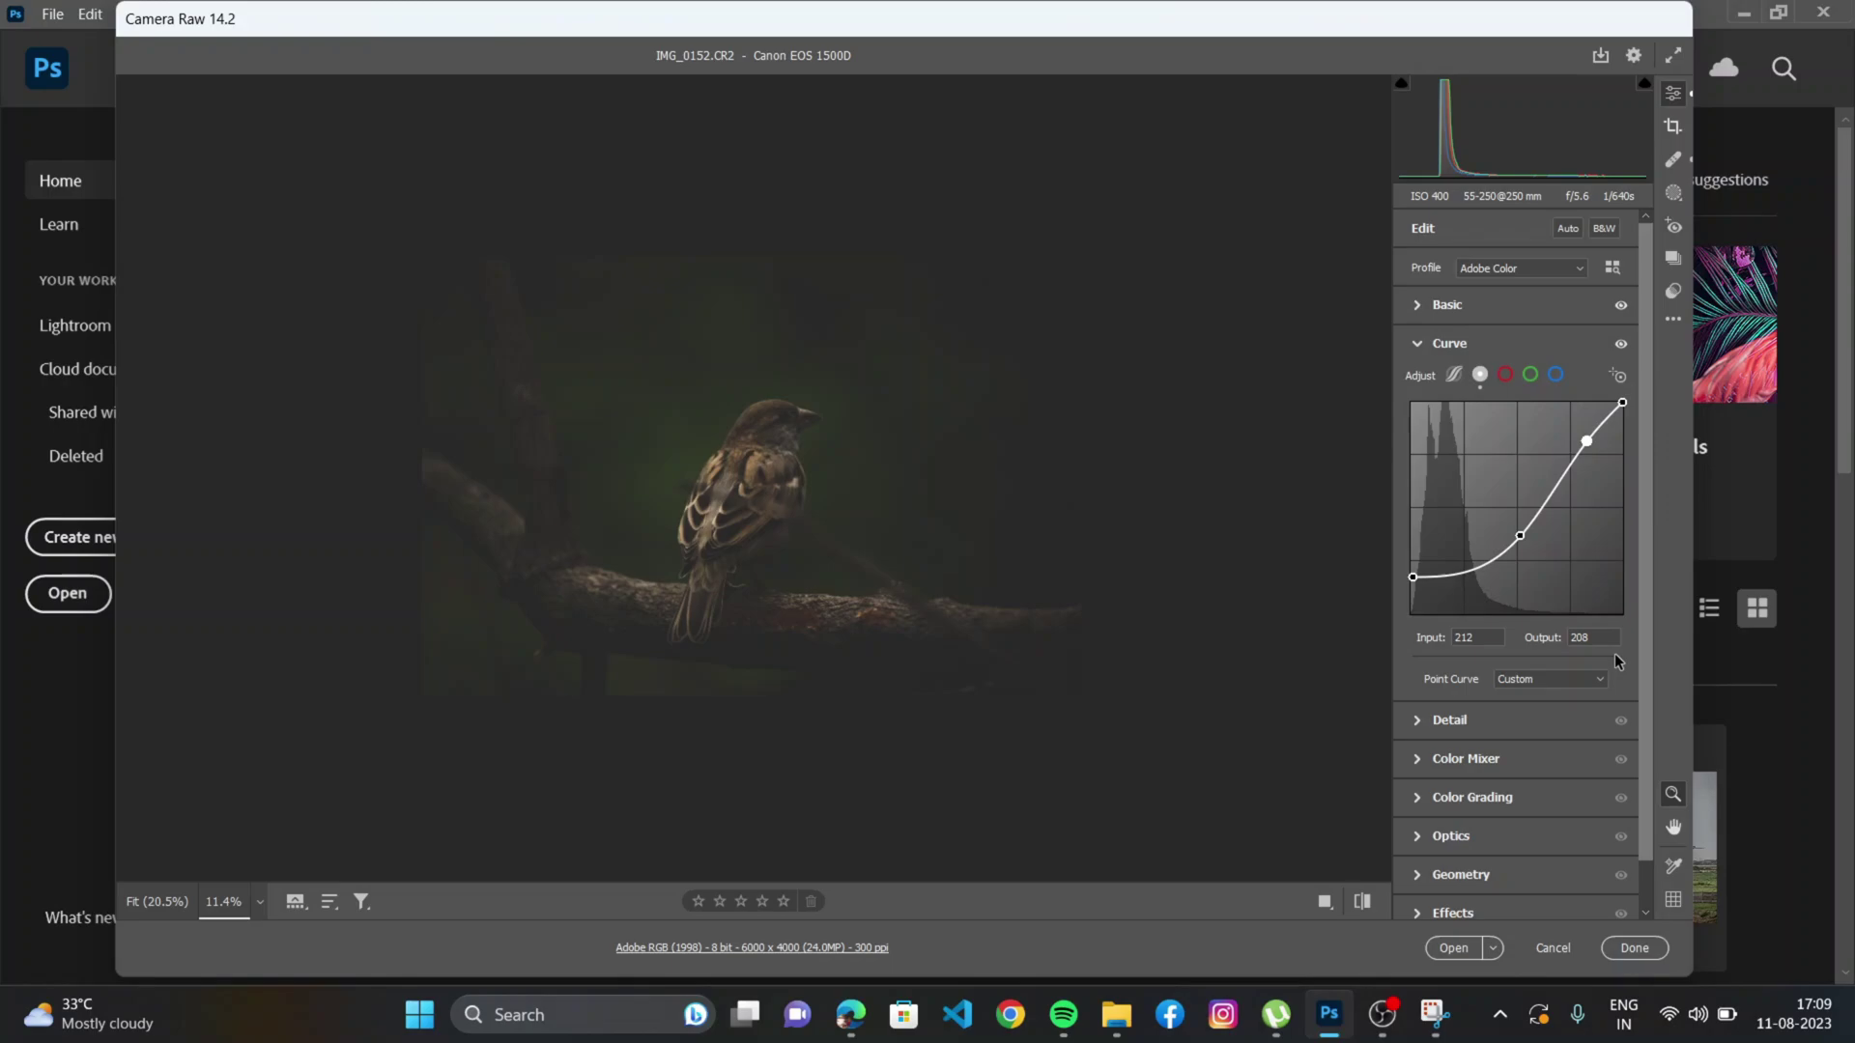
Adjust the midtone curve point to about Input 124, Output 98.
click(1520, 535)
drag(1459, 636, 1455, 635)
drag(1573, 632, 1572, 638)
click(1419, 571)
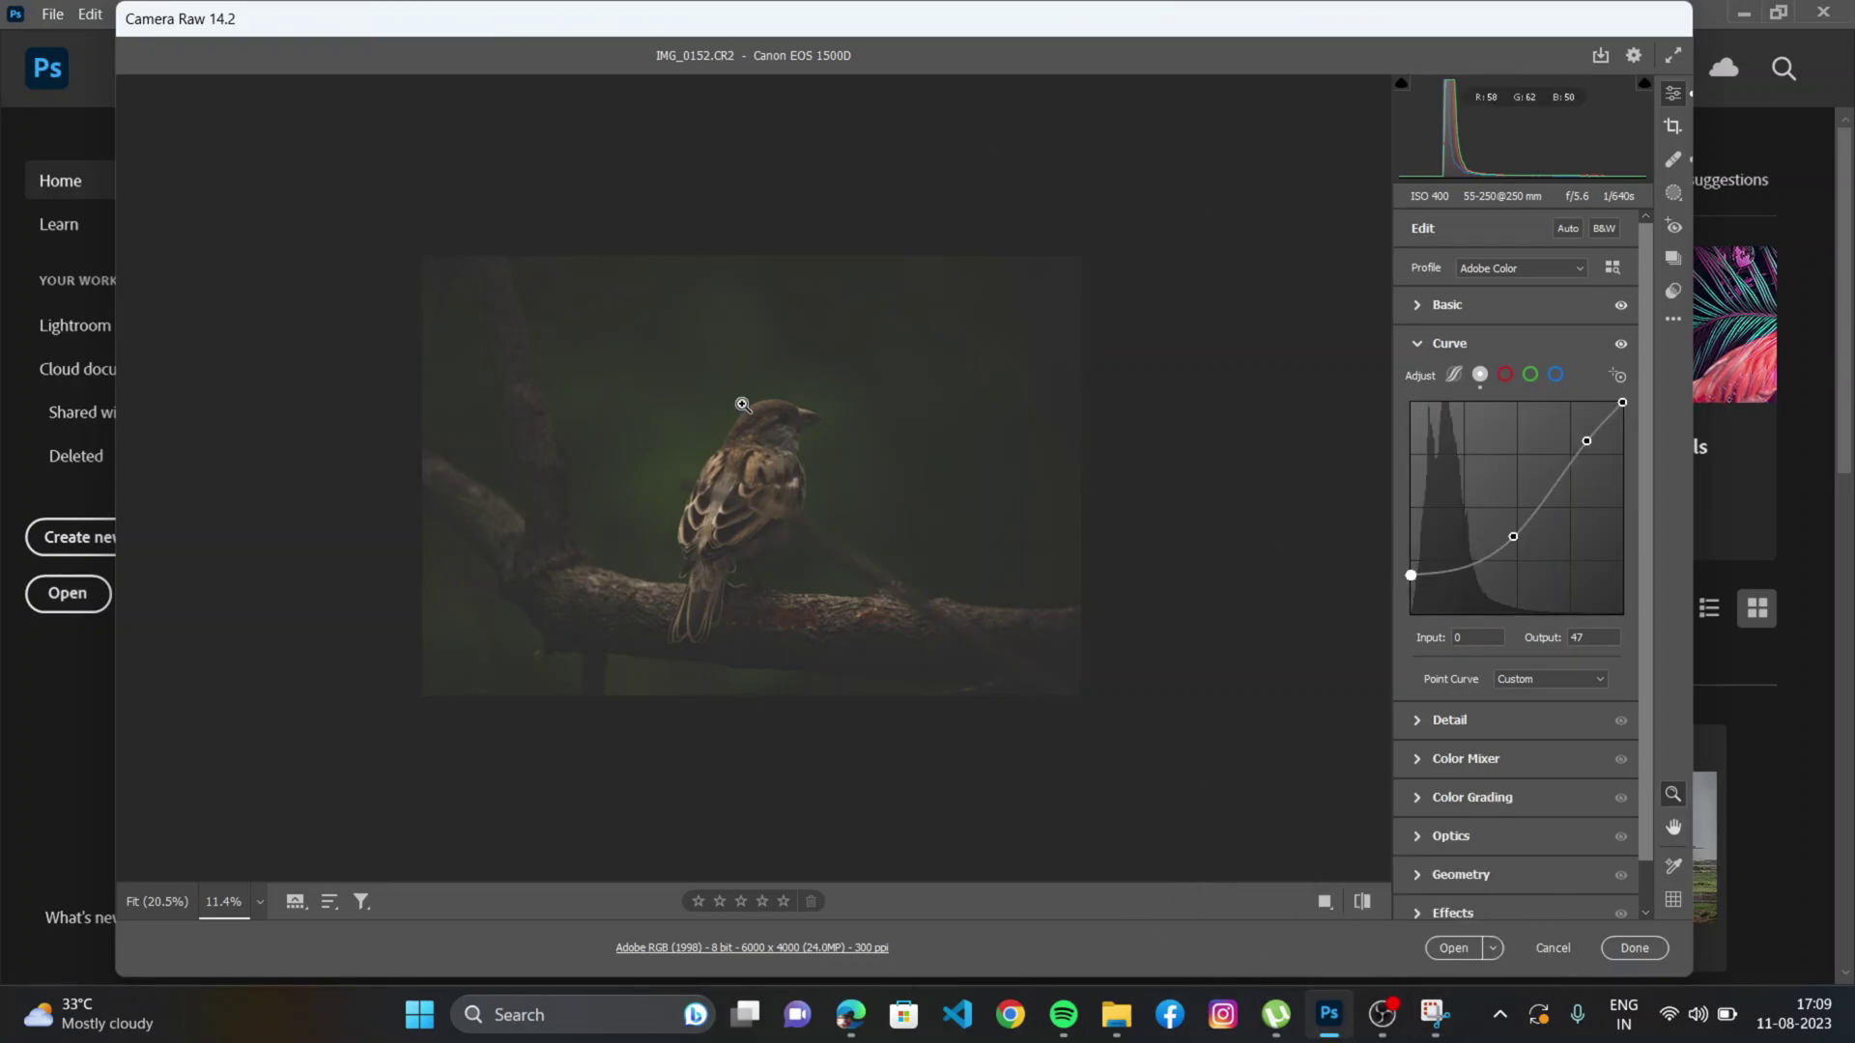
Compare the edit against default settings, zooming toward the sparrow in between.
click(1364, 914)
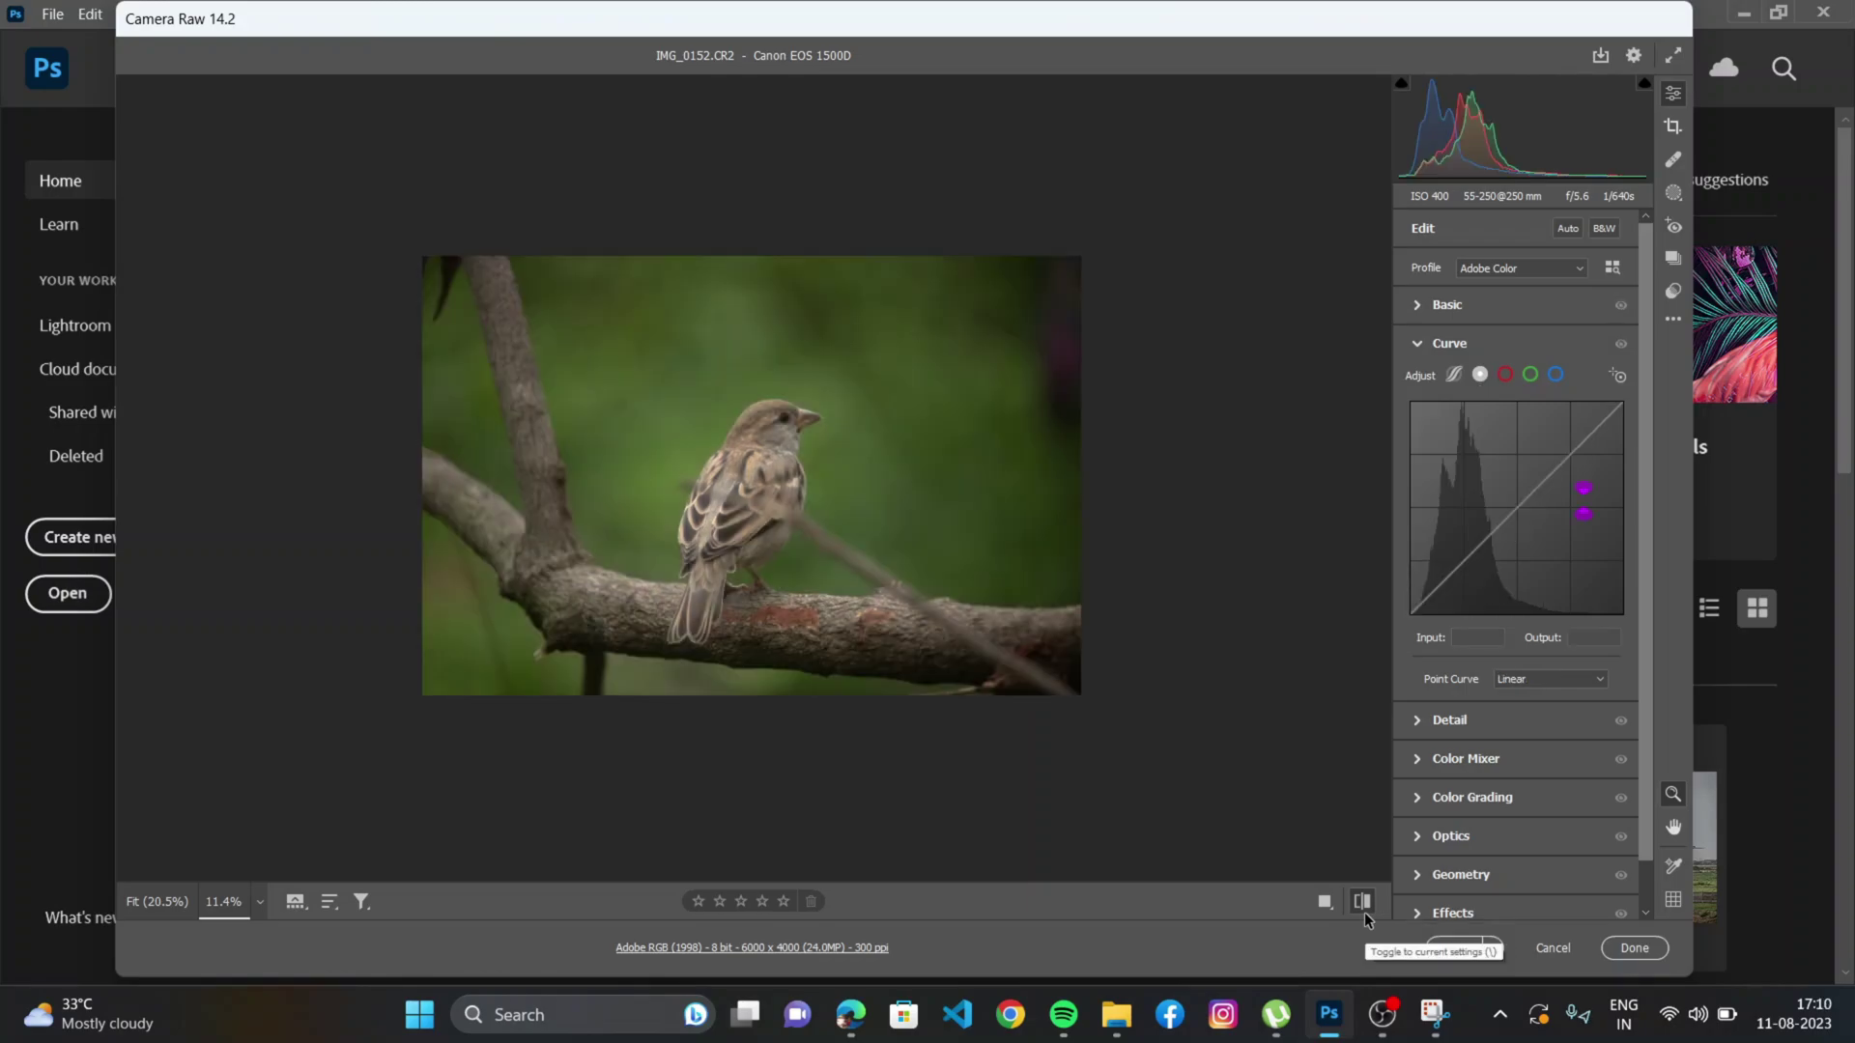
click(1365, 912)
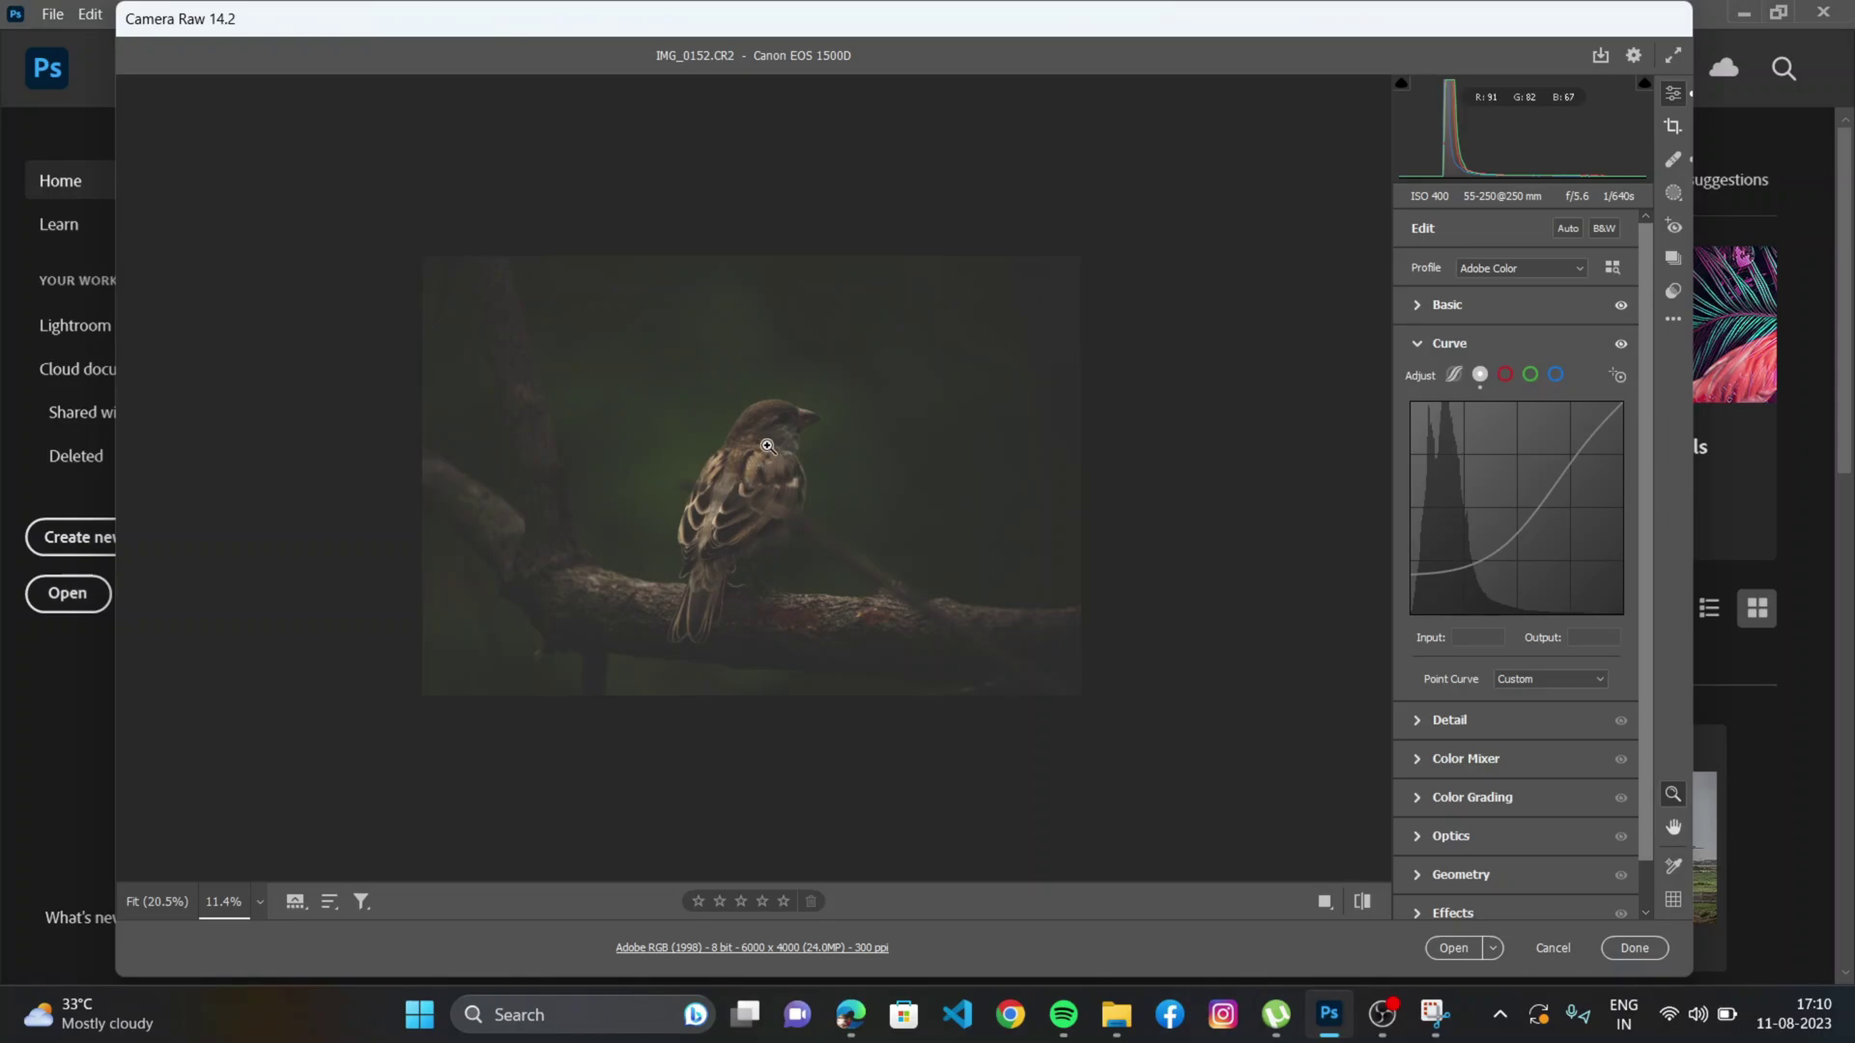
drag(779, 425, 790, 535)
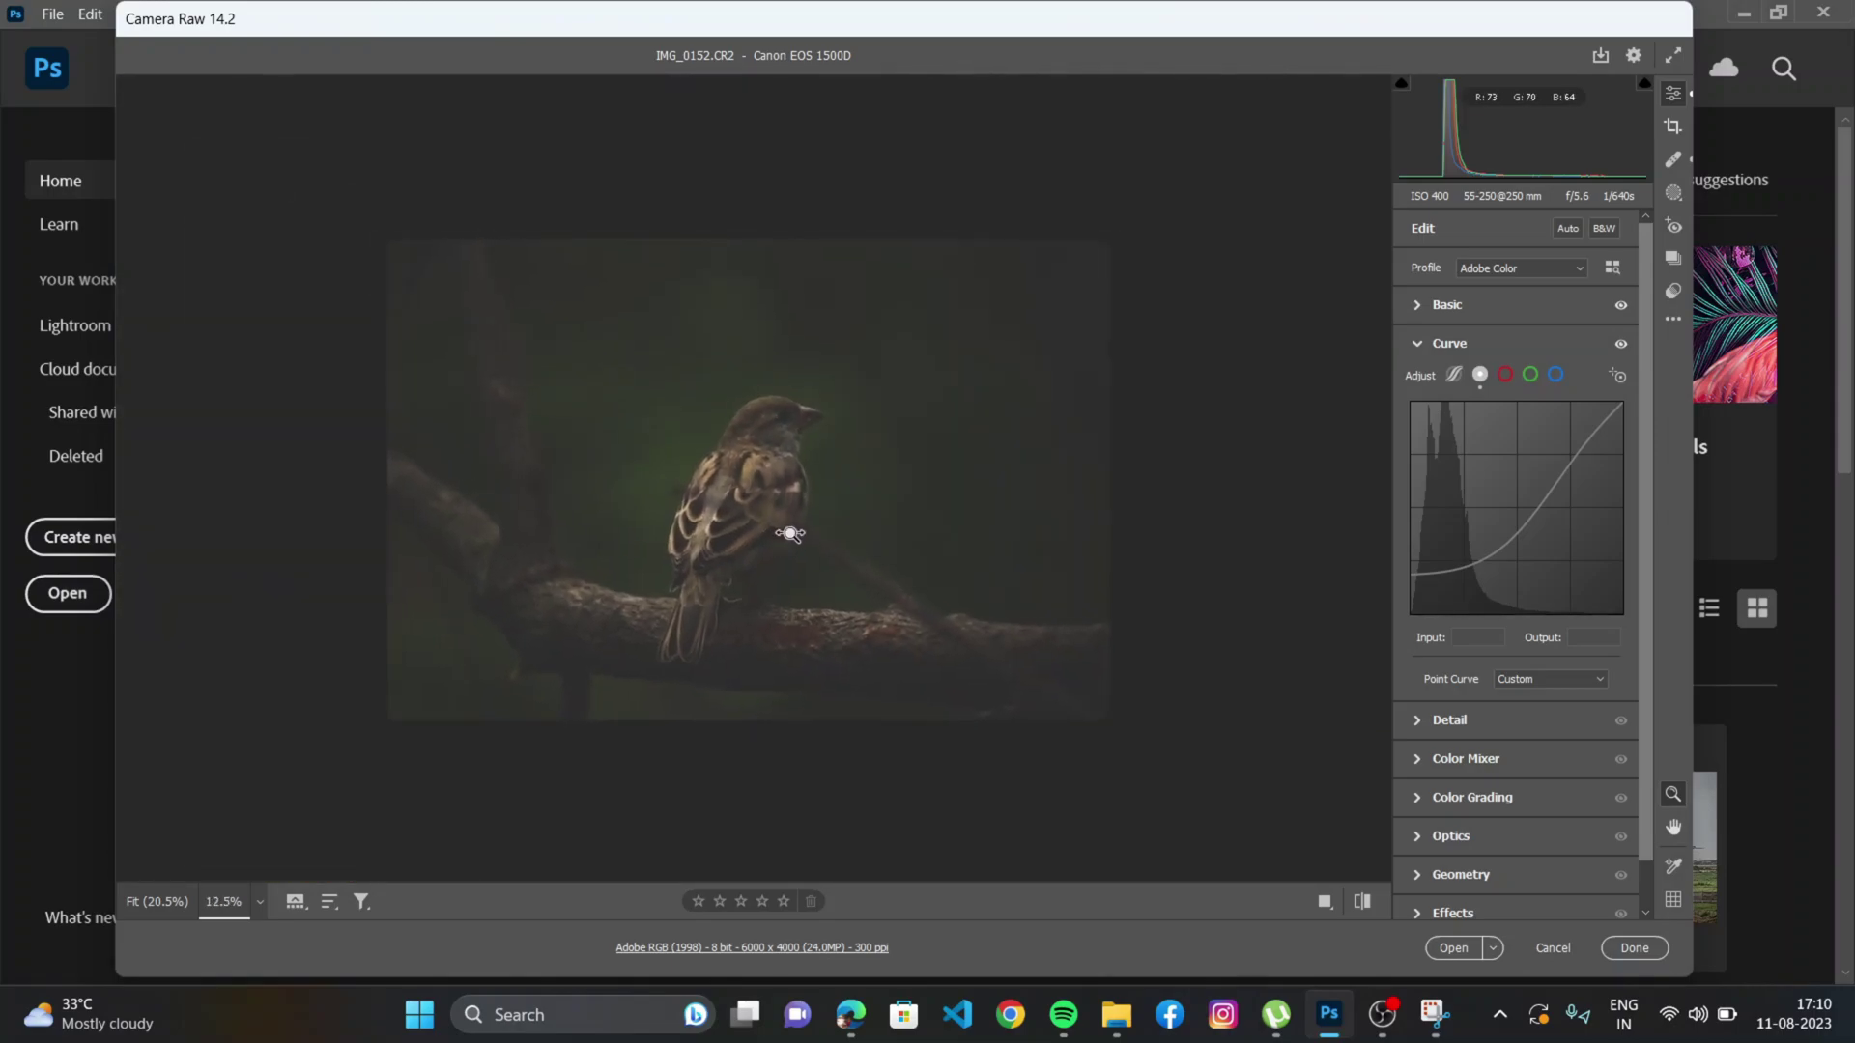
click(1362, 901)
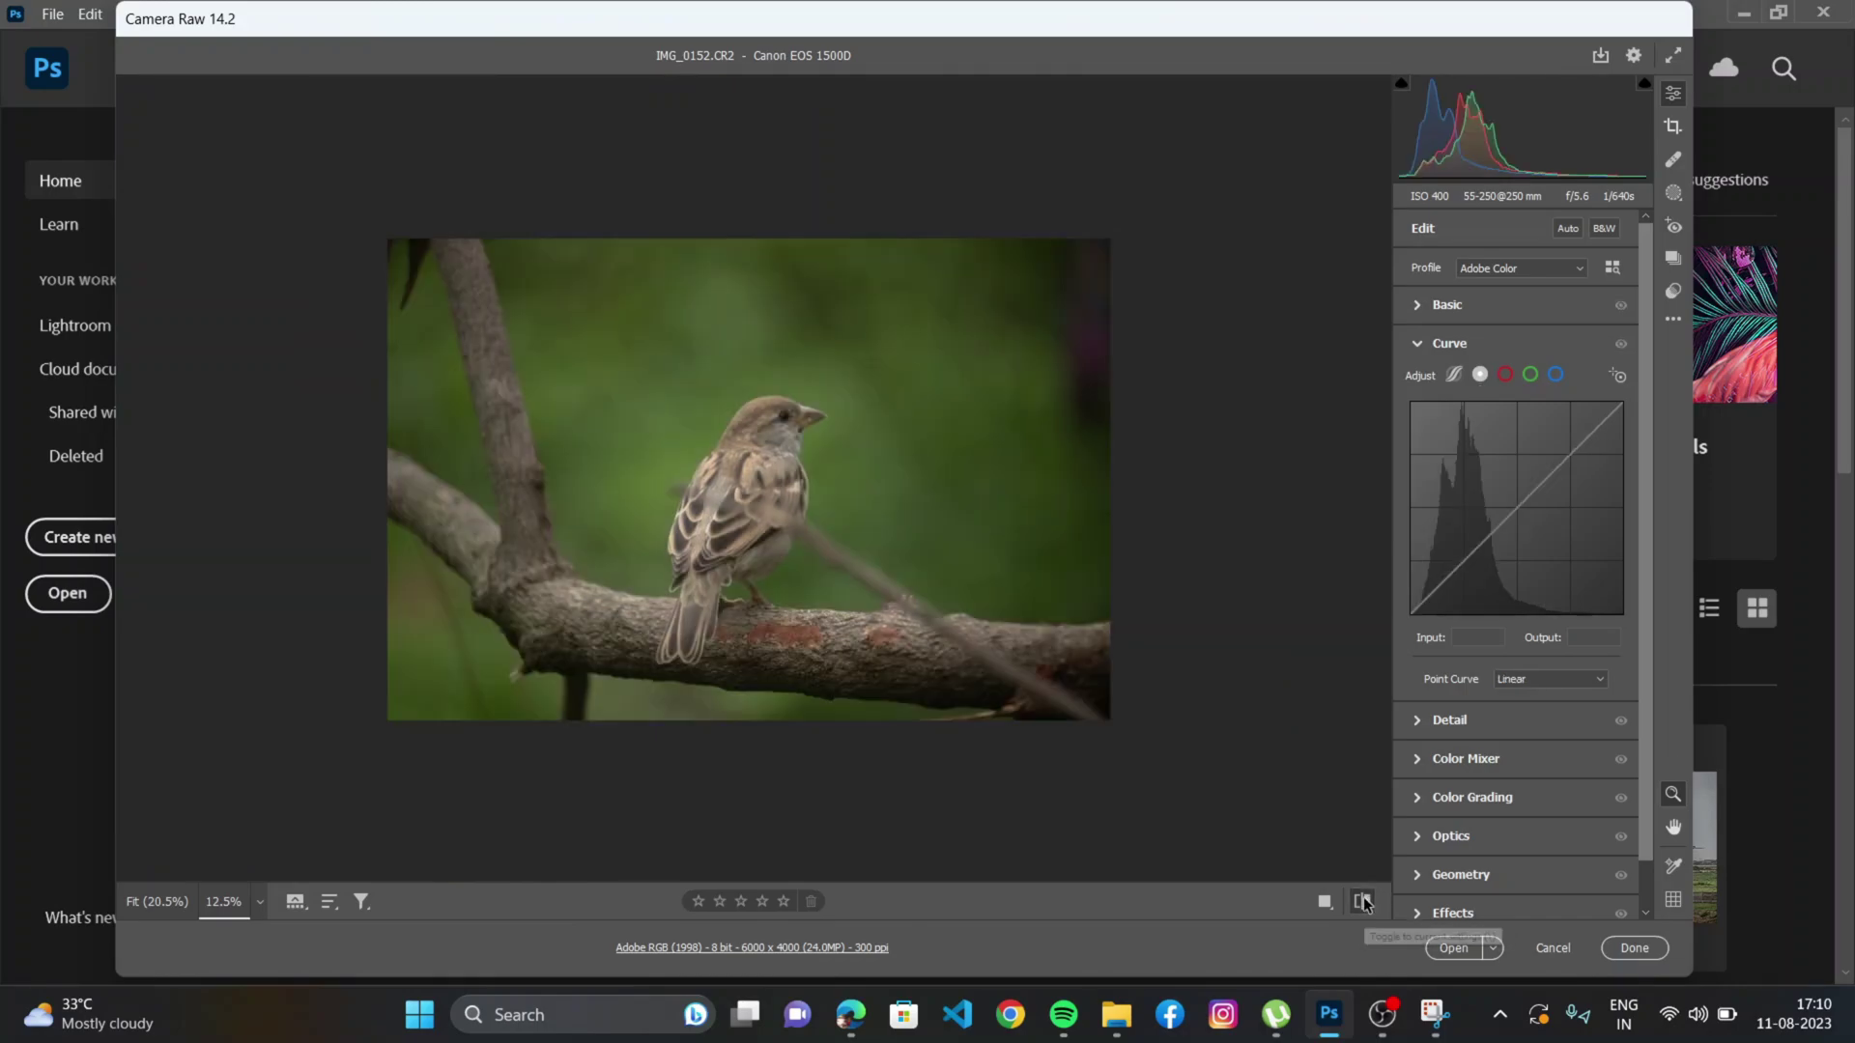
click(1362, 902)
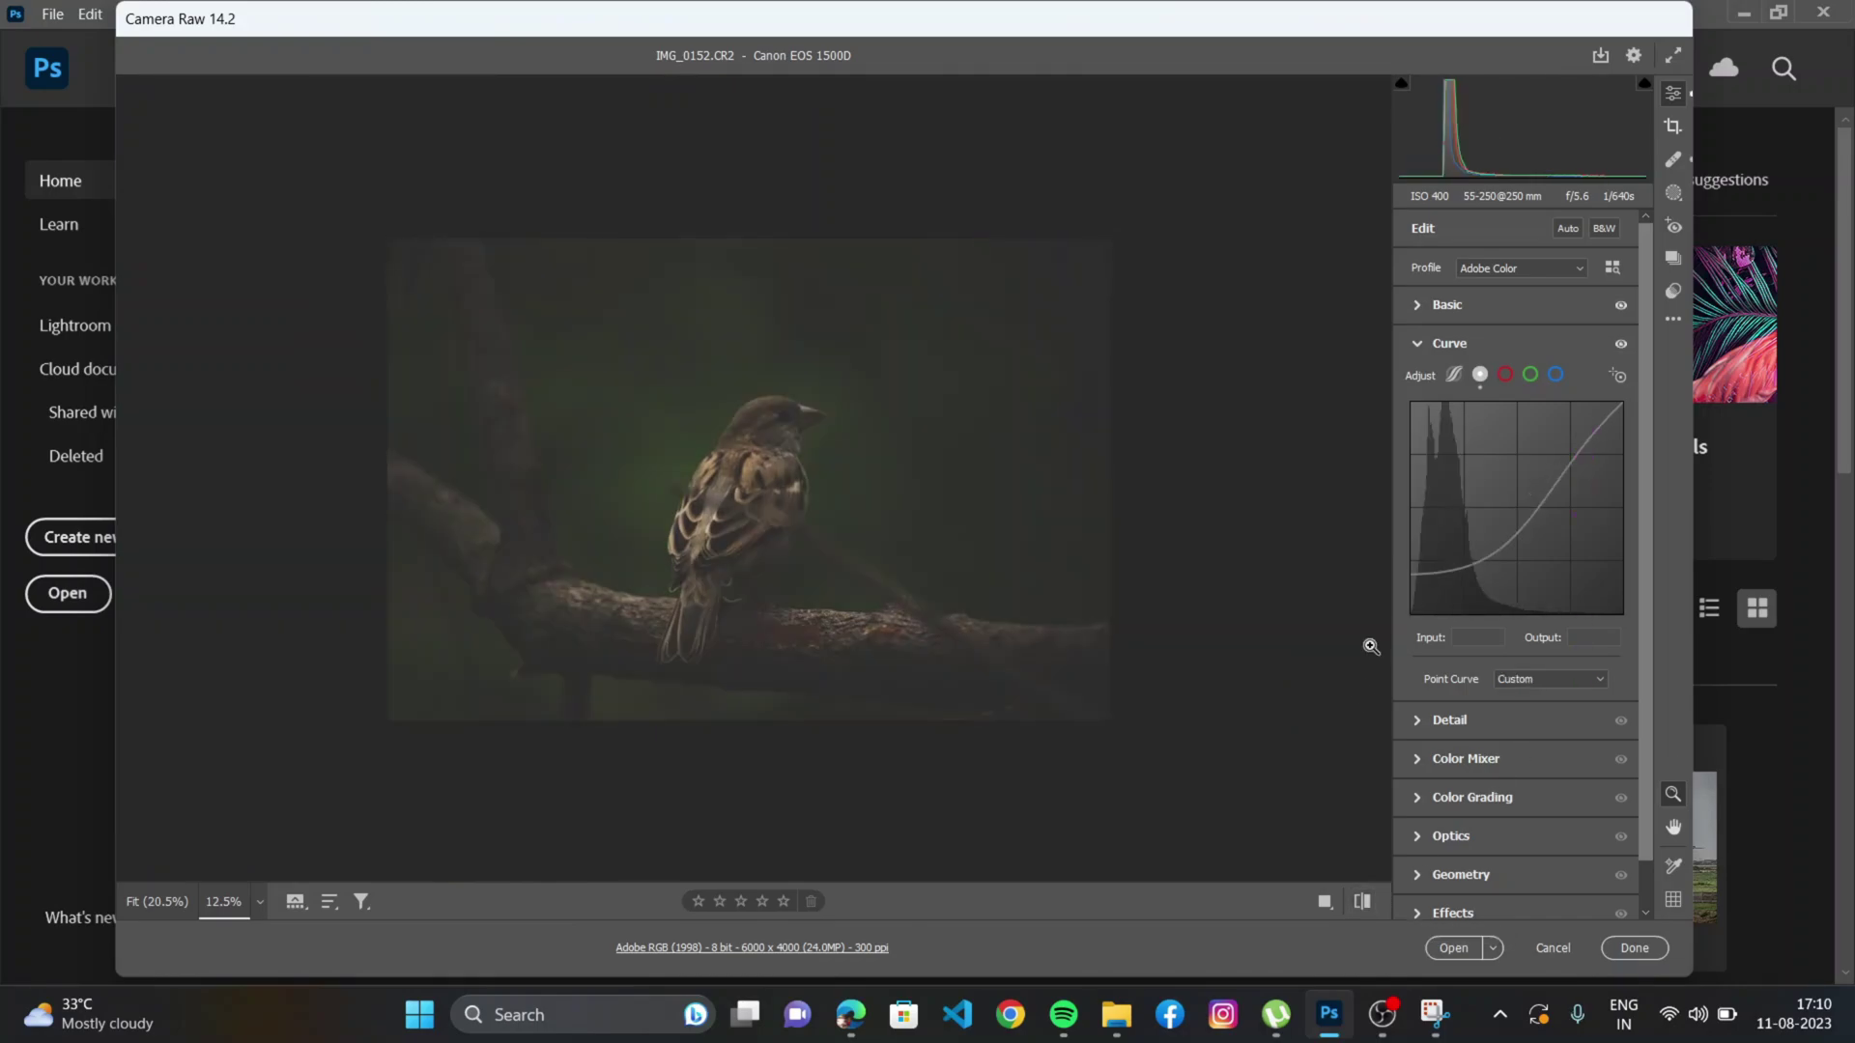
Set the curve's black point to Input 0, Output 47.
click(1411, 575)
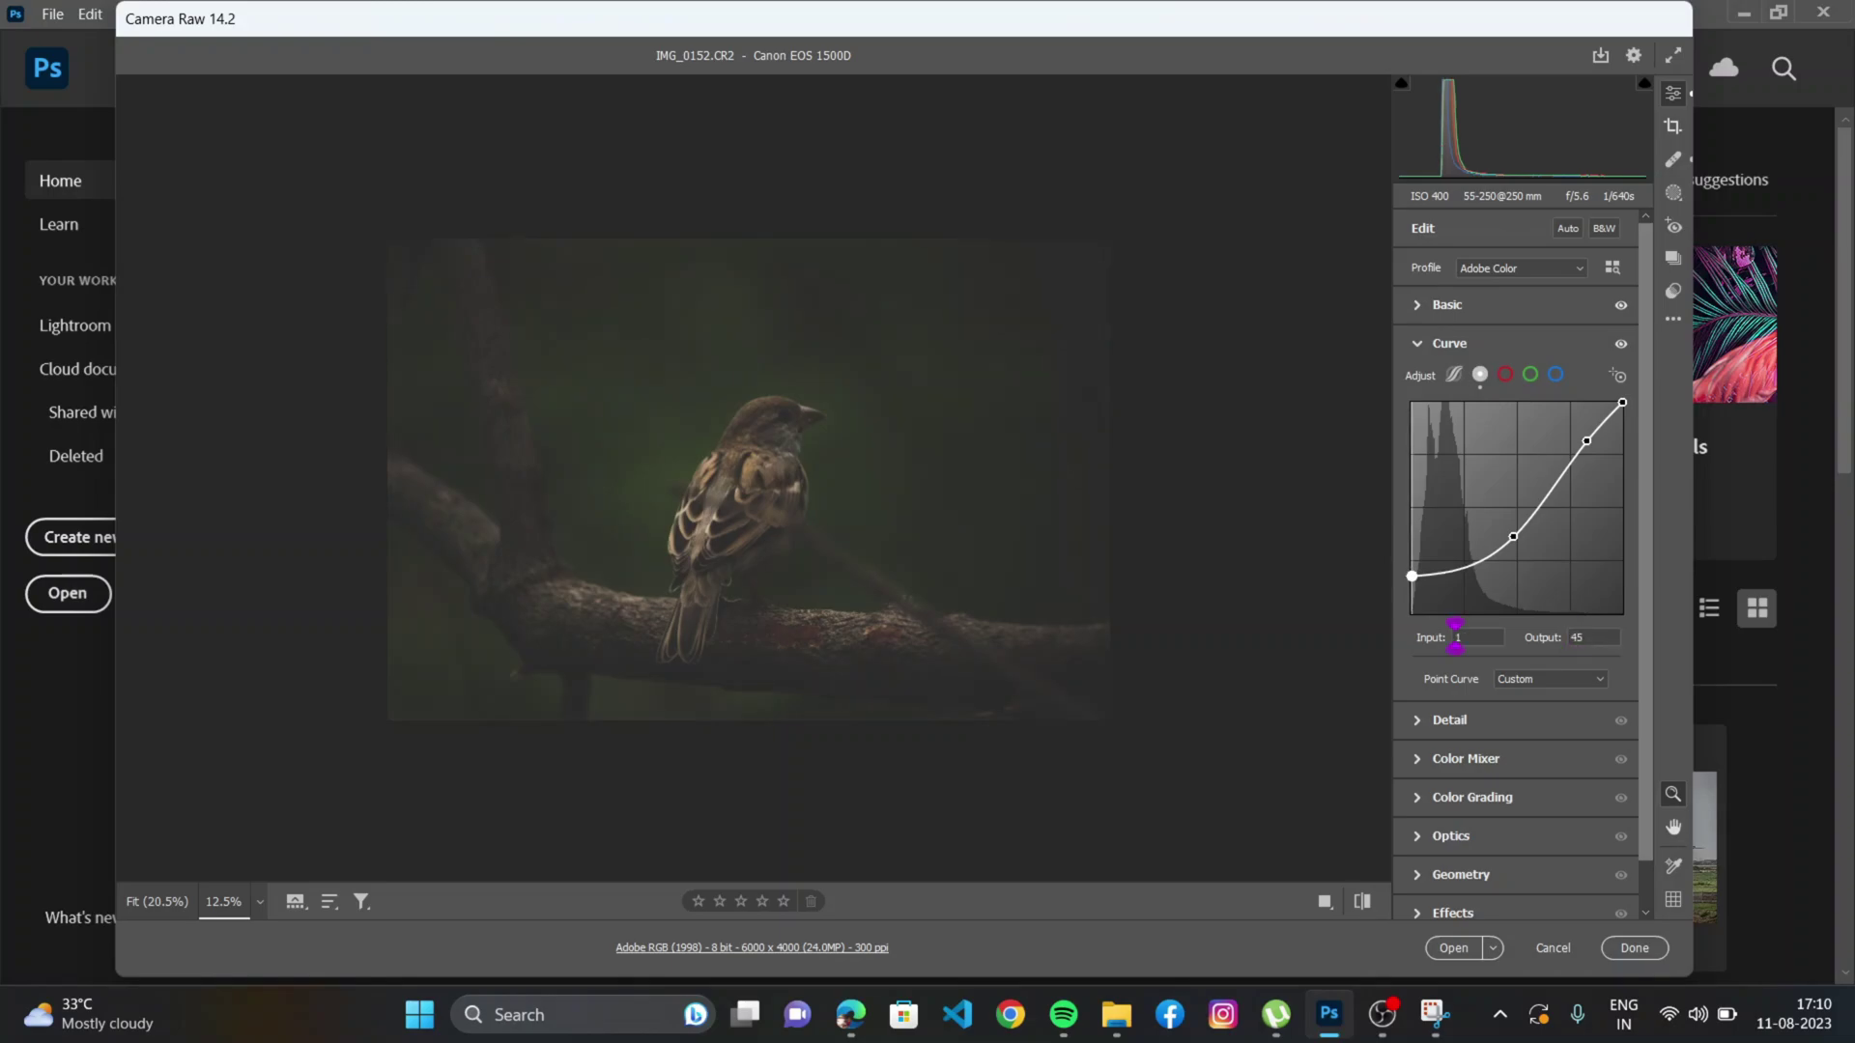
drag(1456, 636, 1454, 636)
drag(1570, 635, 1572, 636)
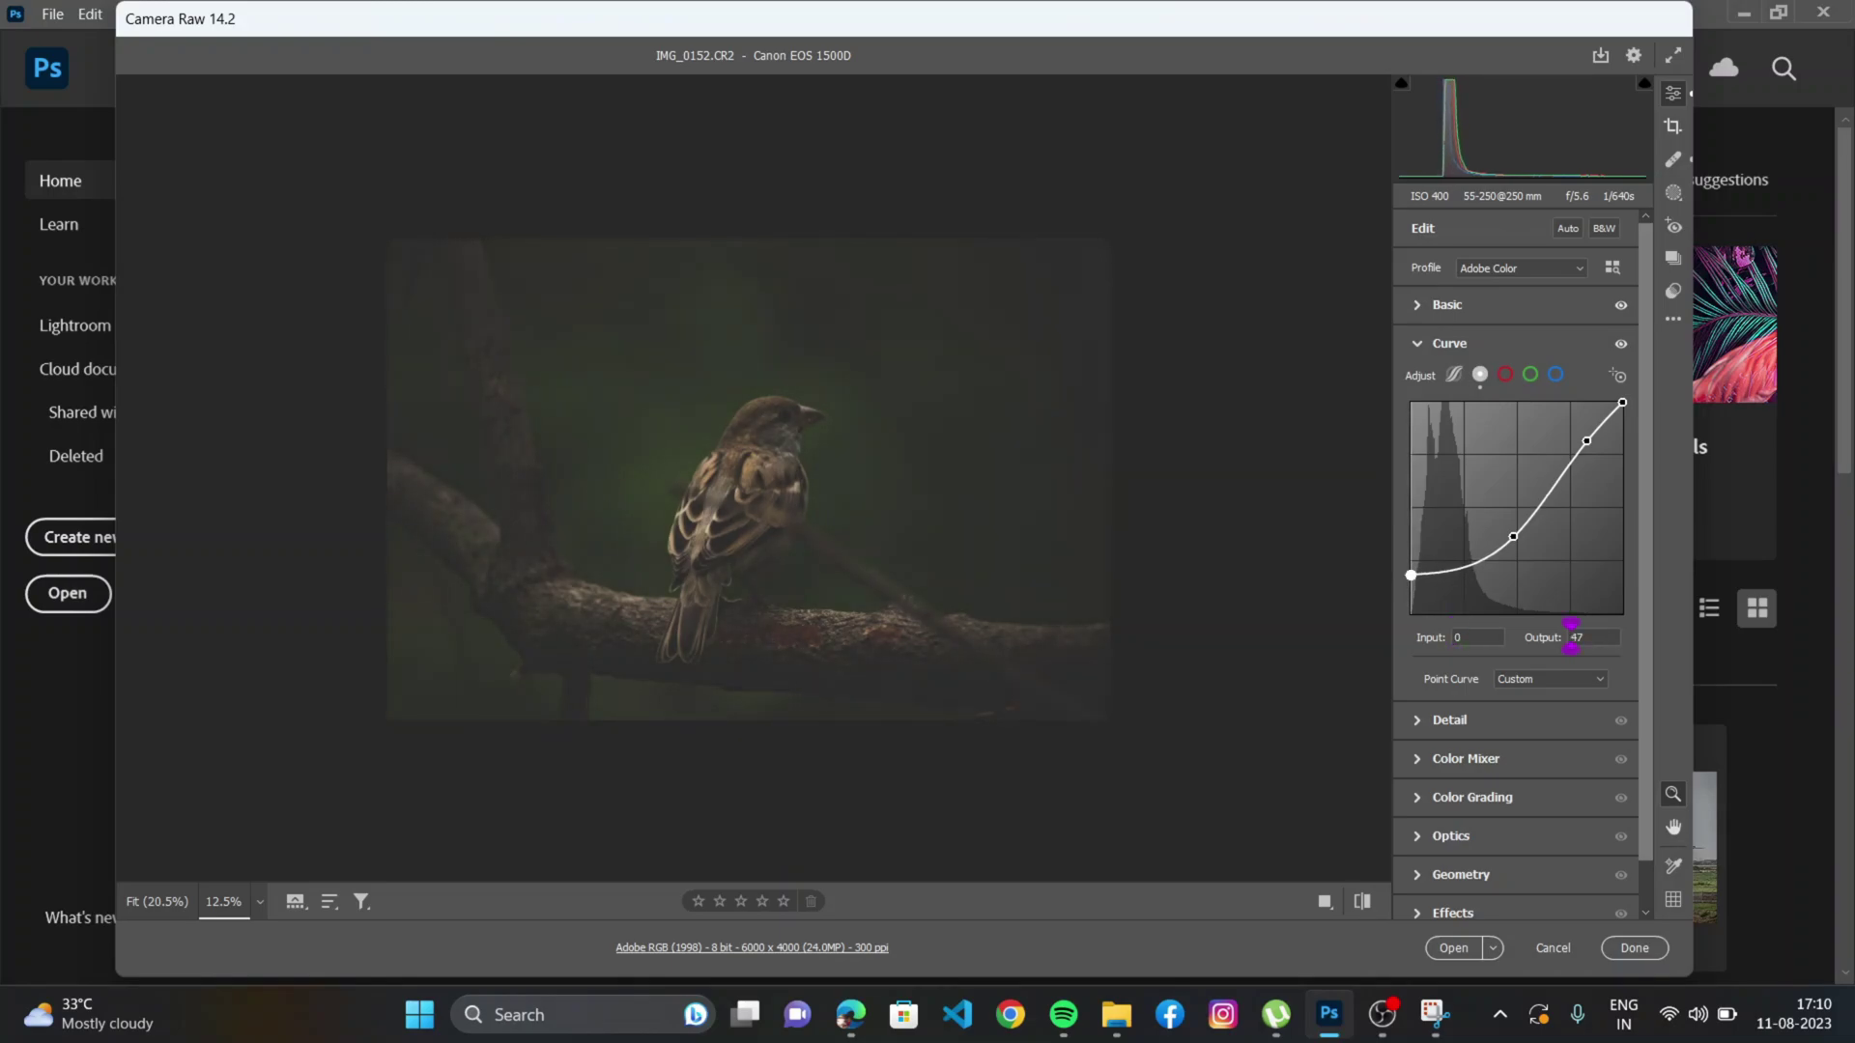
Fine-tune the highlight point's Input and Output values.
drag(1586, 441, 1583, 434)
drag(1571, 635, 1578, 634)
drag(1457, 635, 1457, 634)
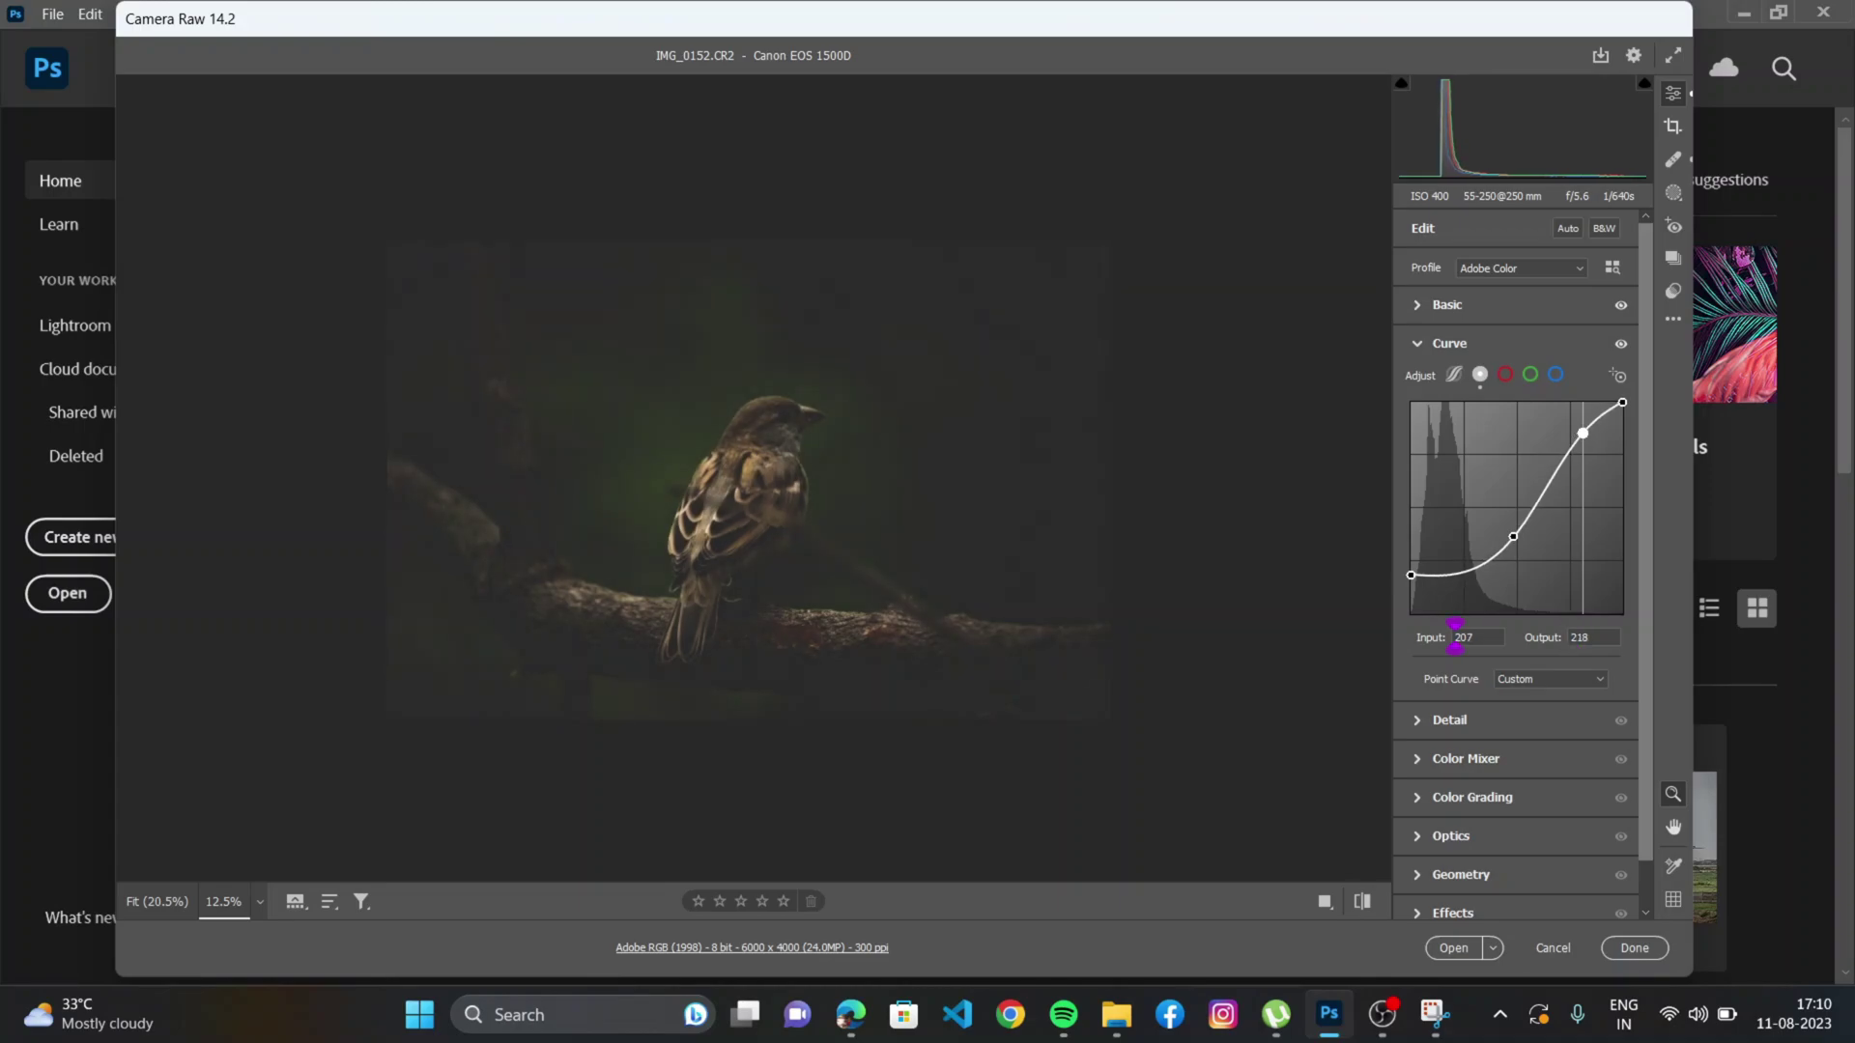
drag(1571, 636, 1460, 636)
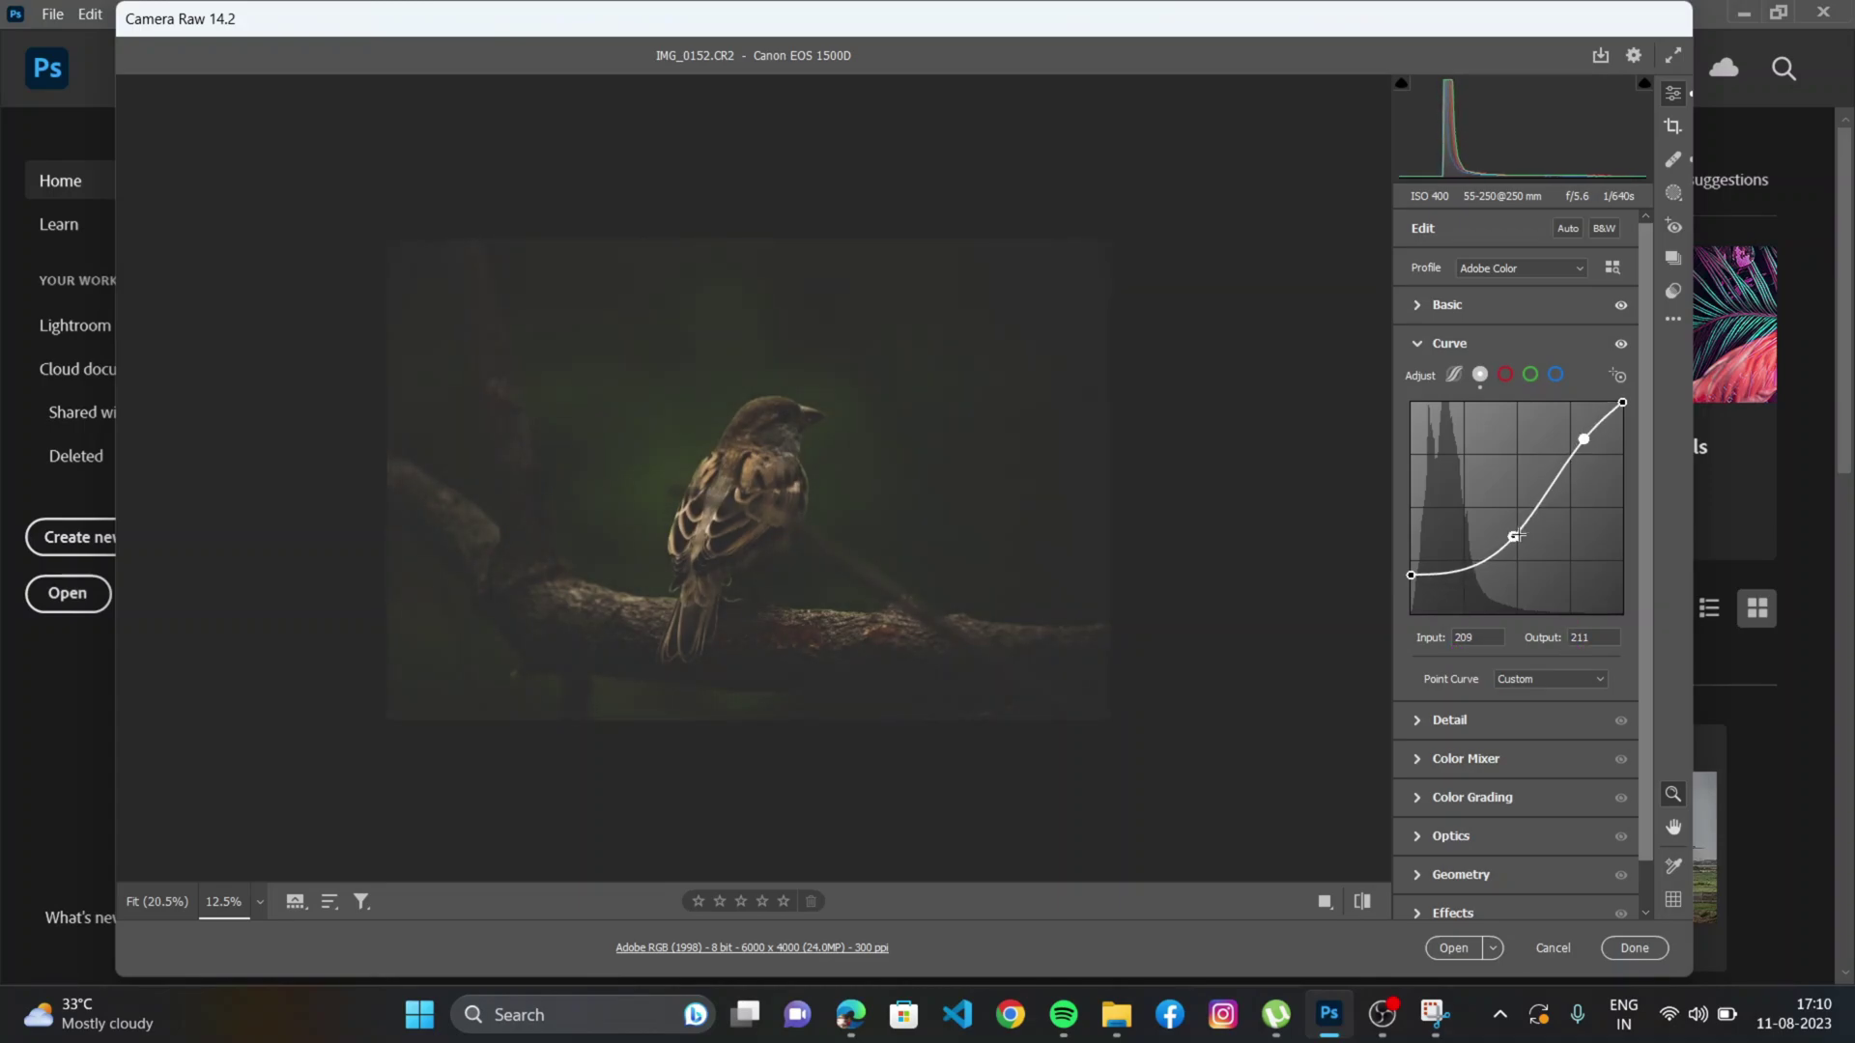
Set the midtone point to Input 123, Output 98 and bring back the Basic panel.
drag(1513, 537, 1513, 533)
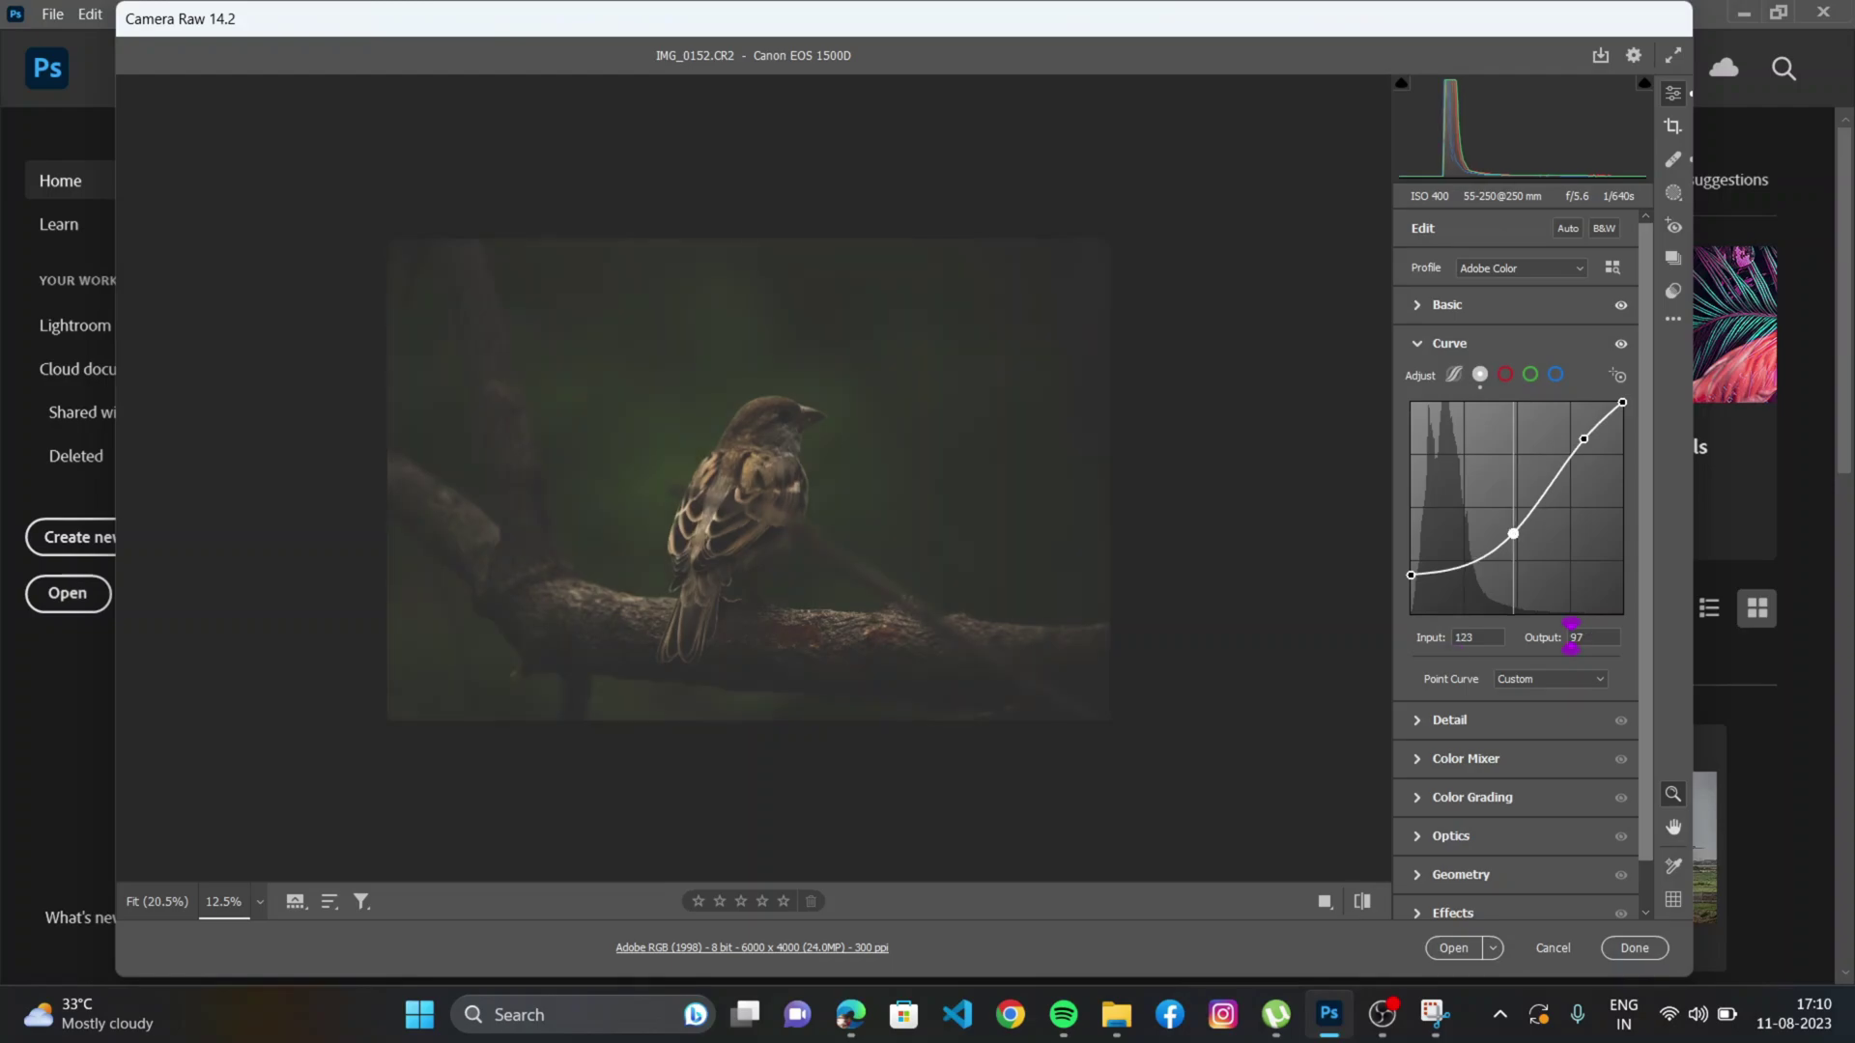
drag(1571, 635, 1573, 636)
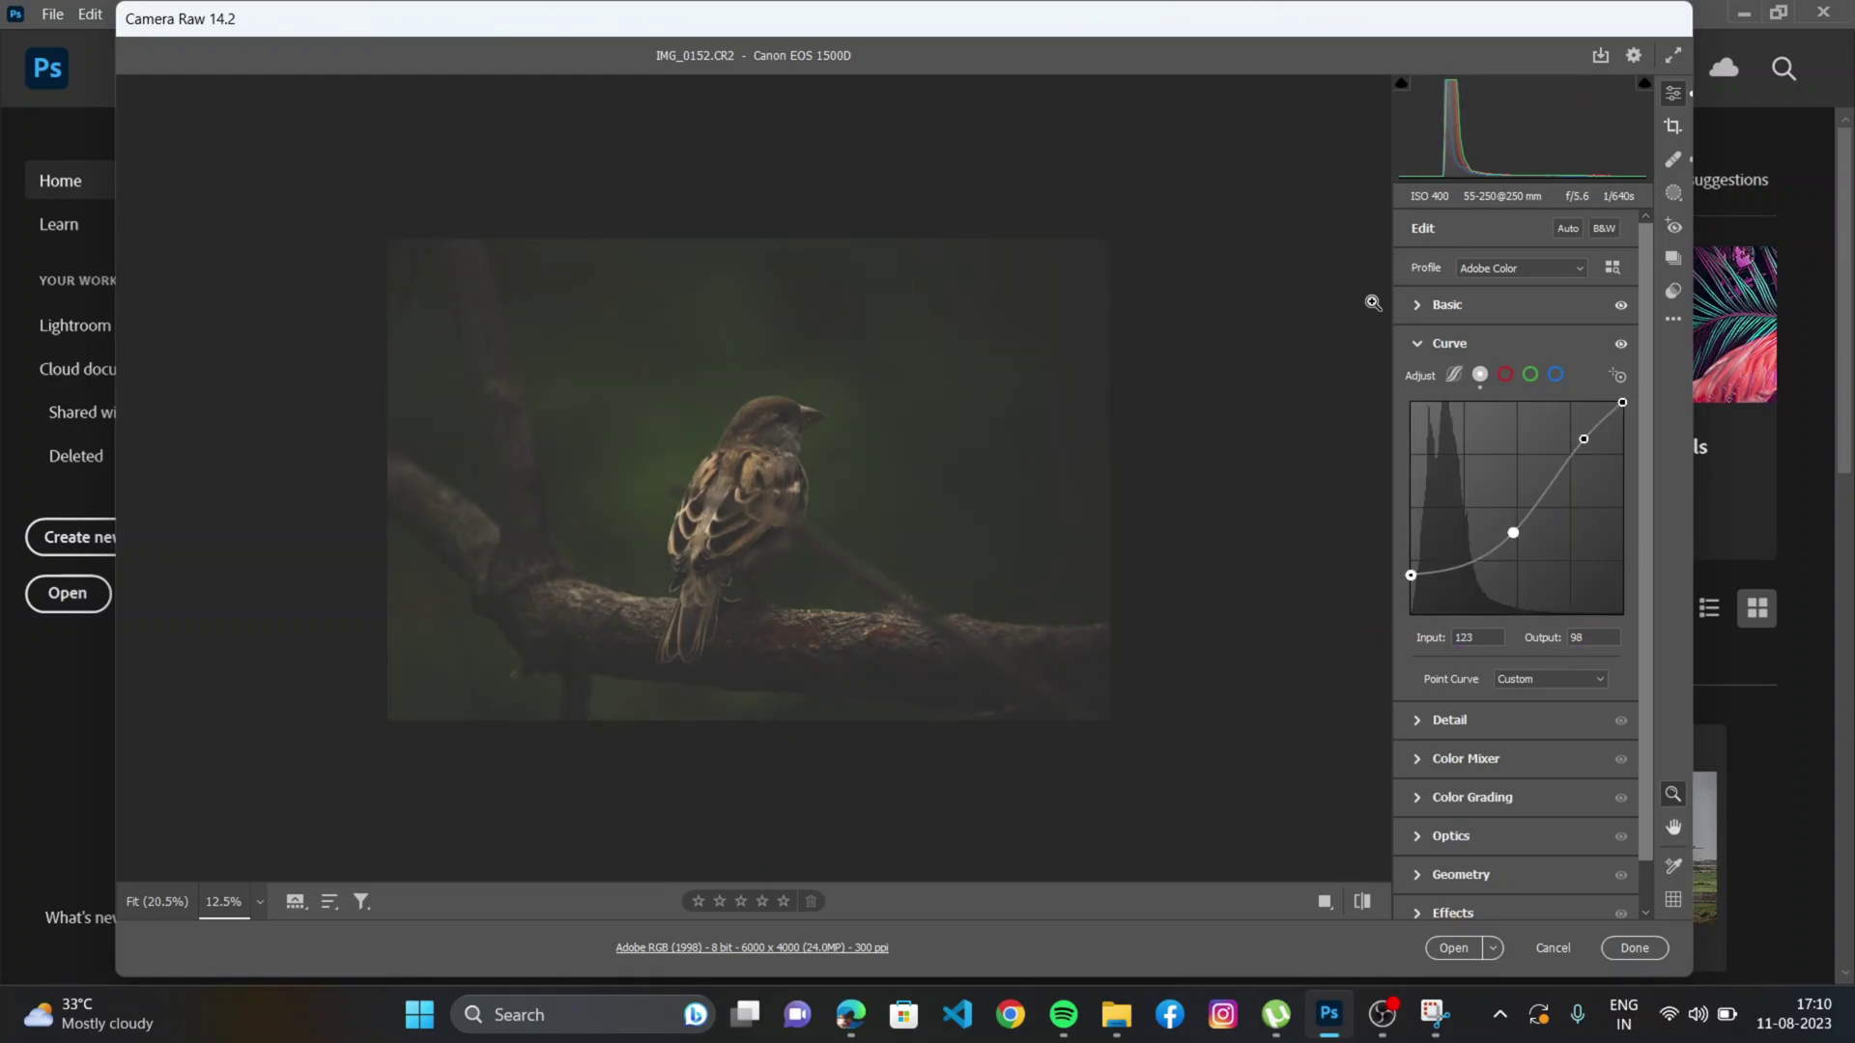
click(1413, 305)
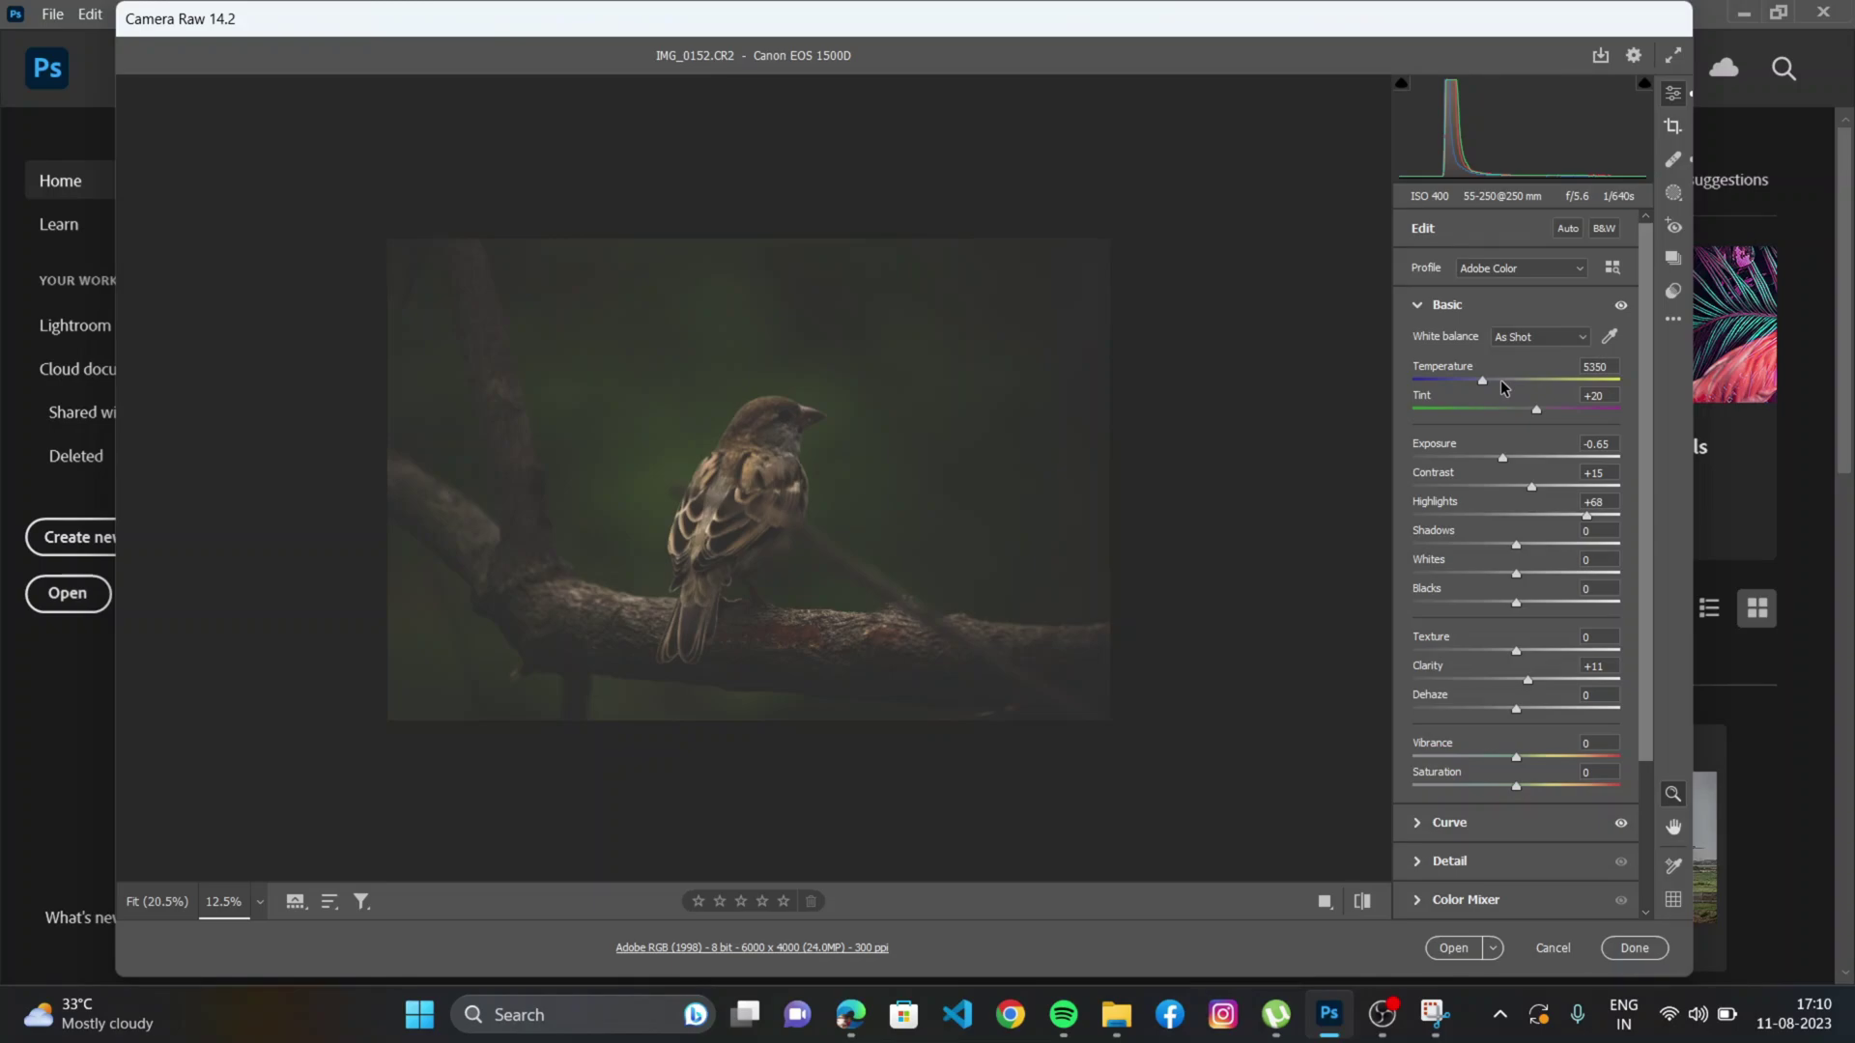
Warm Temperature to 6250, then compare with the default settings and back.
click(1499, 379)
drag(1501, 380, 1500, 380)
click(1361, 903)
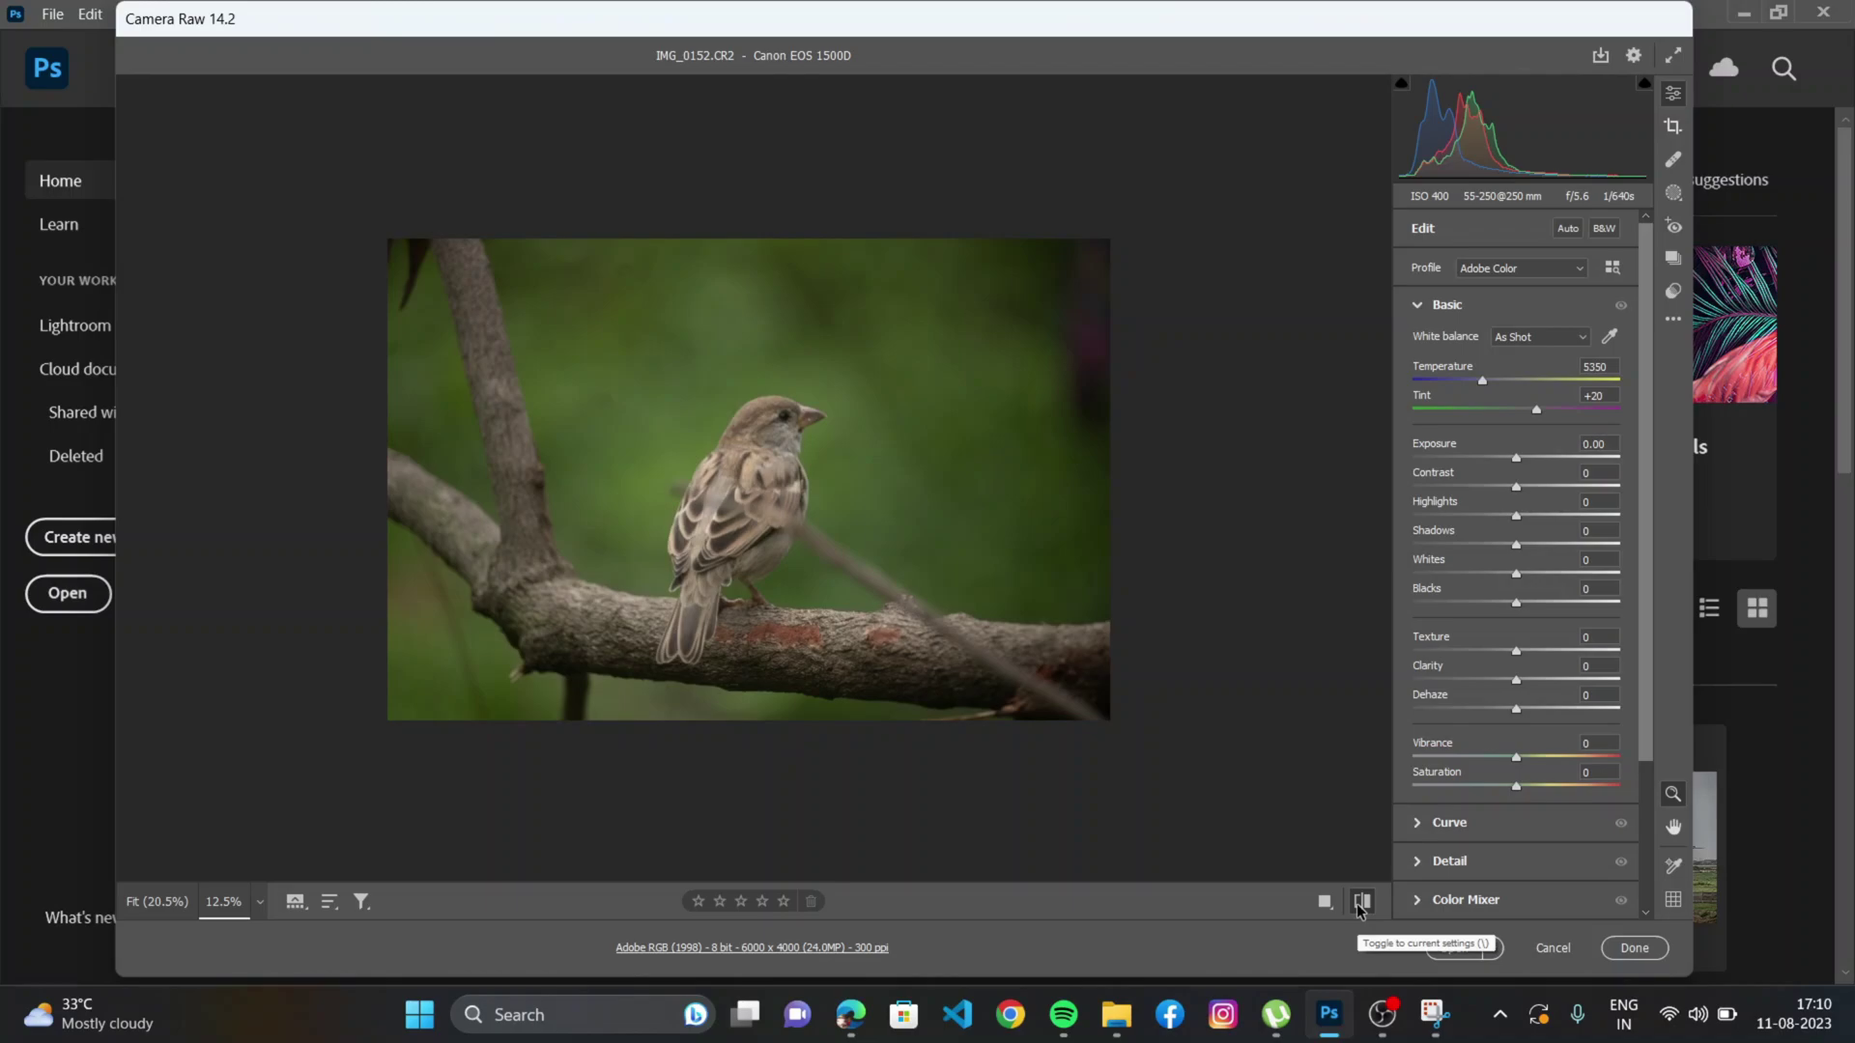
click(1360, 903)
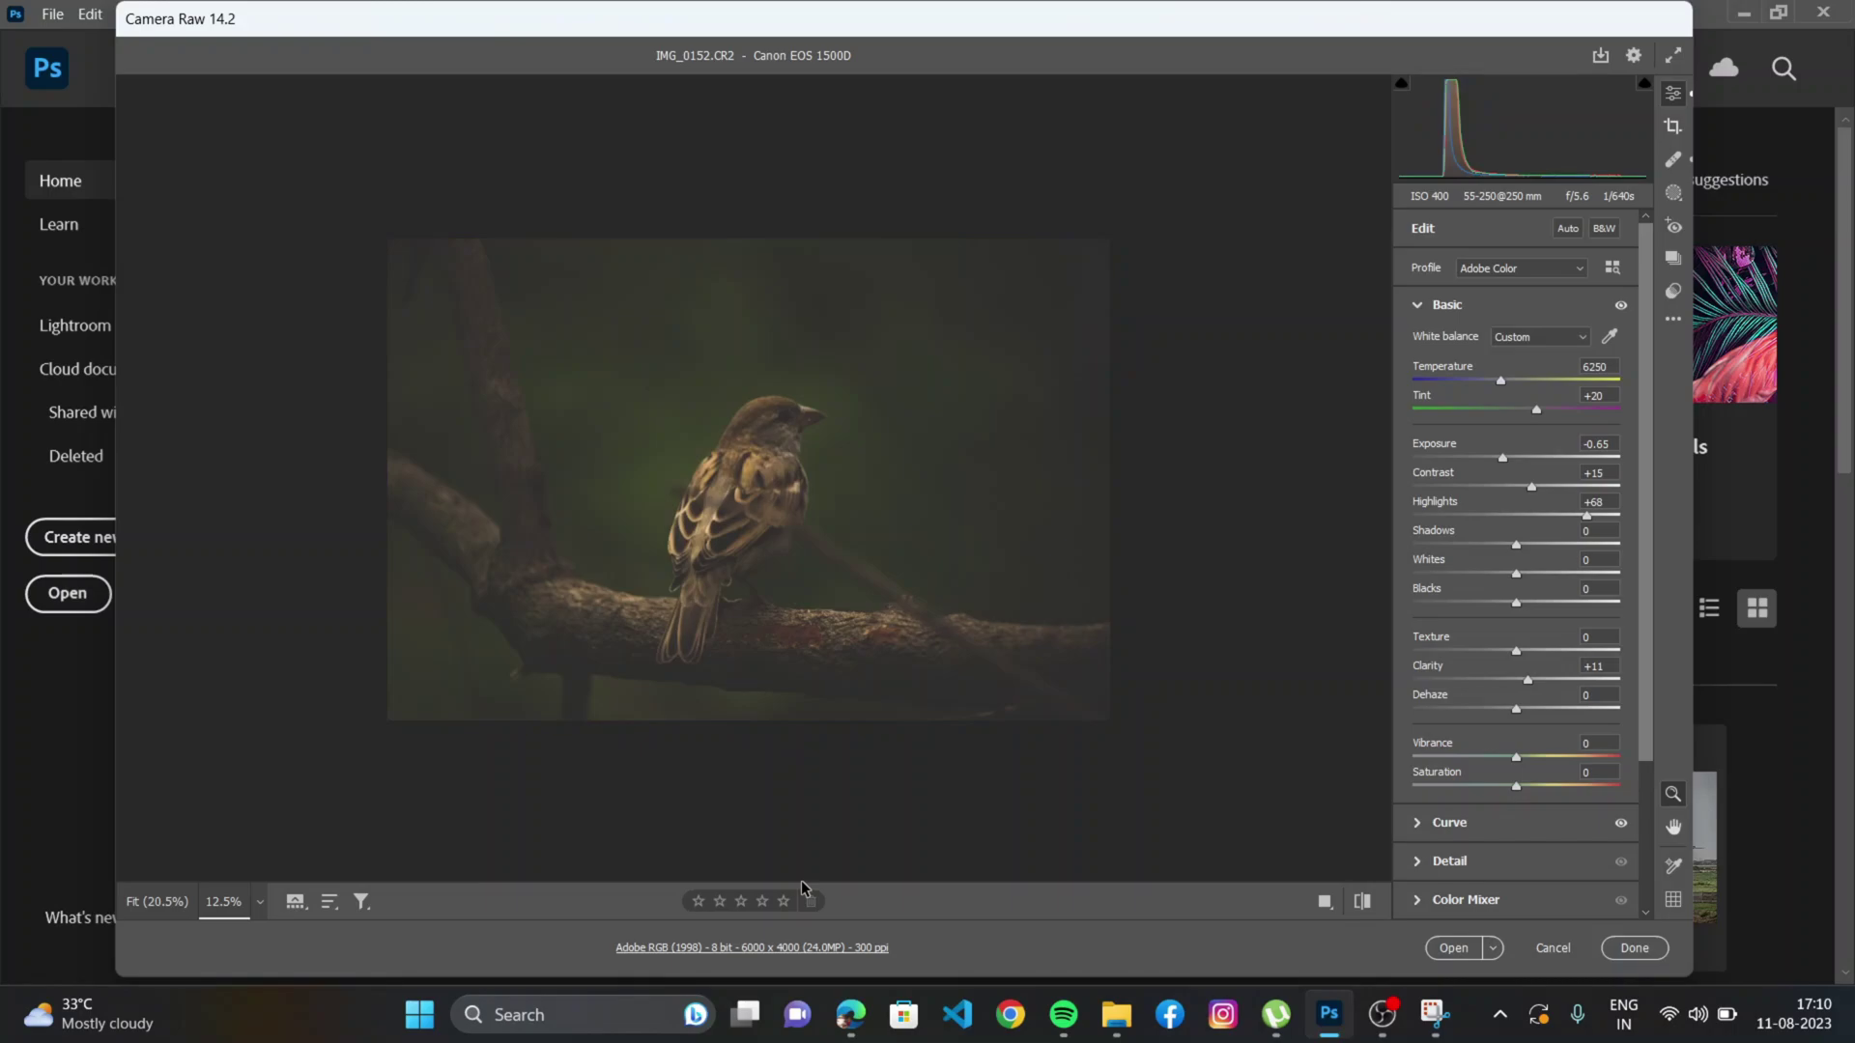
Switch to a Before/After Left/Right Split view and preview default settings within it.
click(1323, 901)
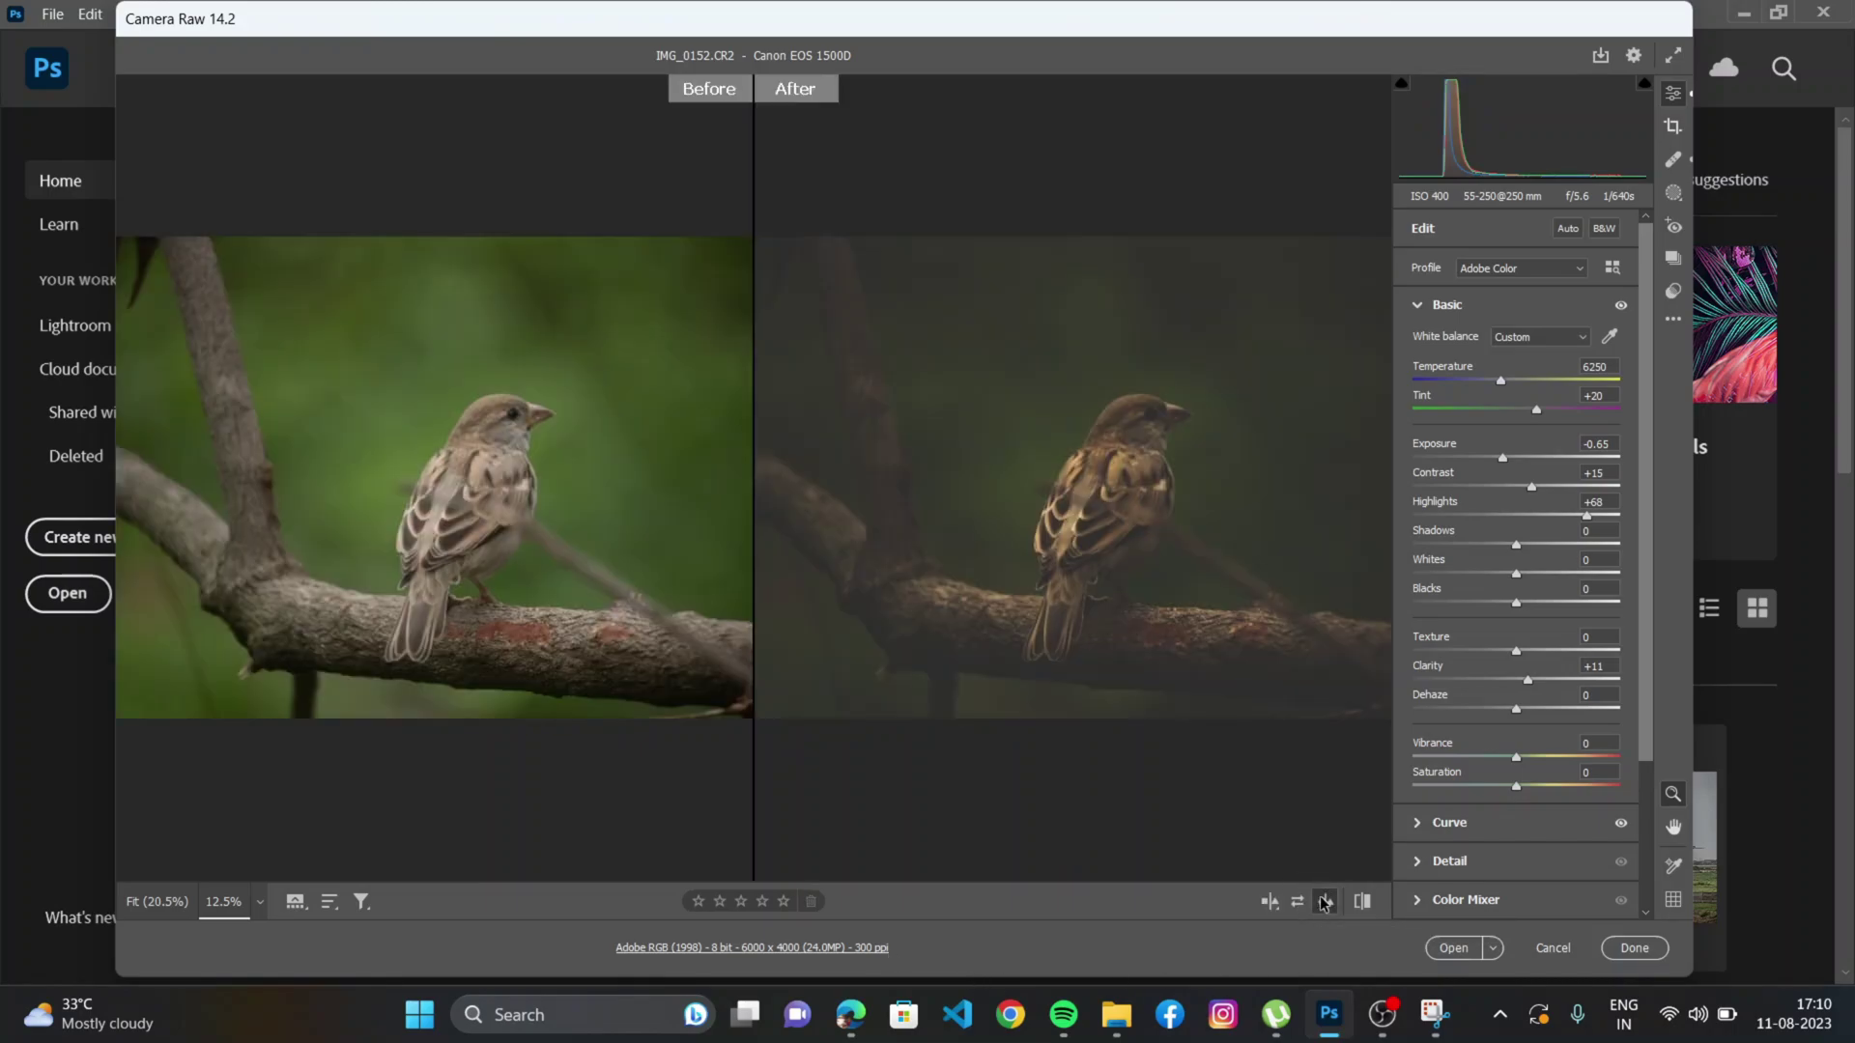
click(1324, 901)
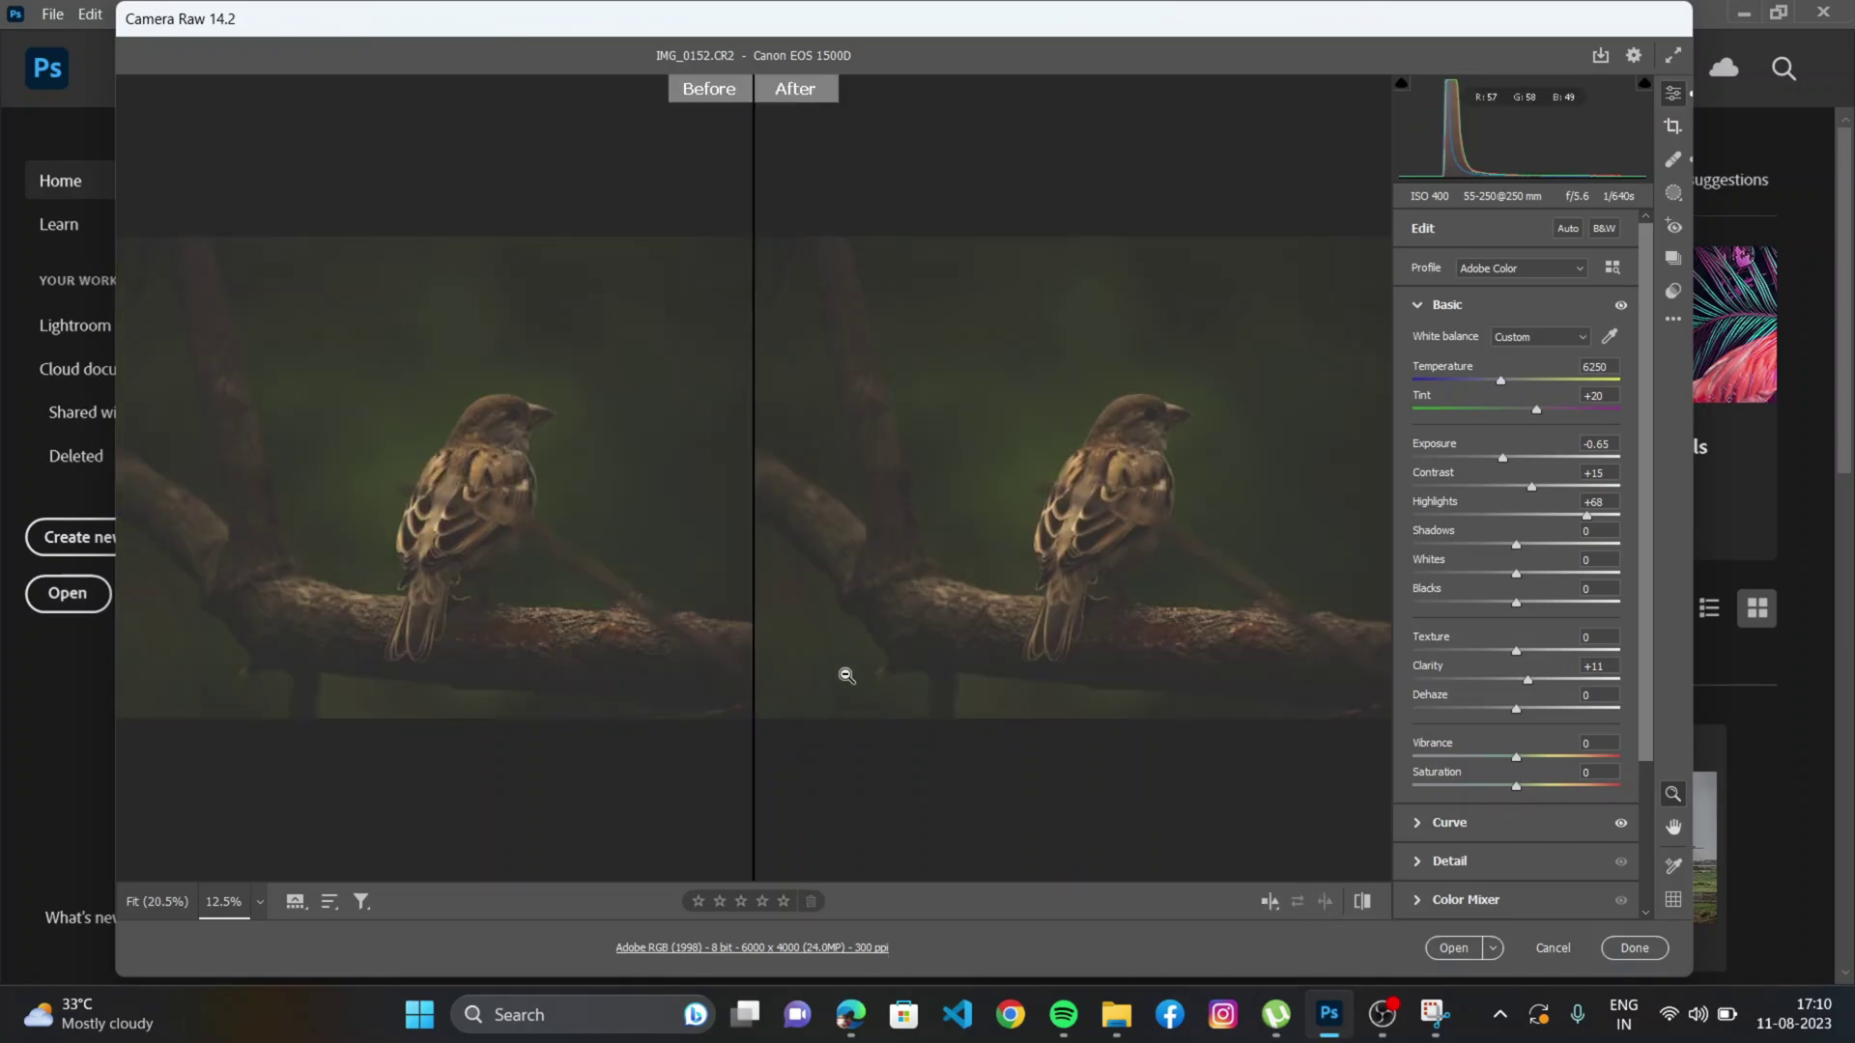
right_click(1271, 902)
click(1391, 779)
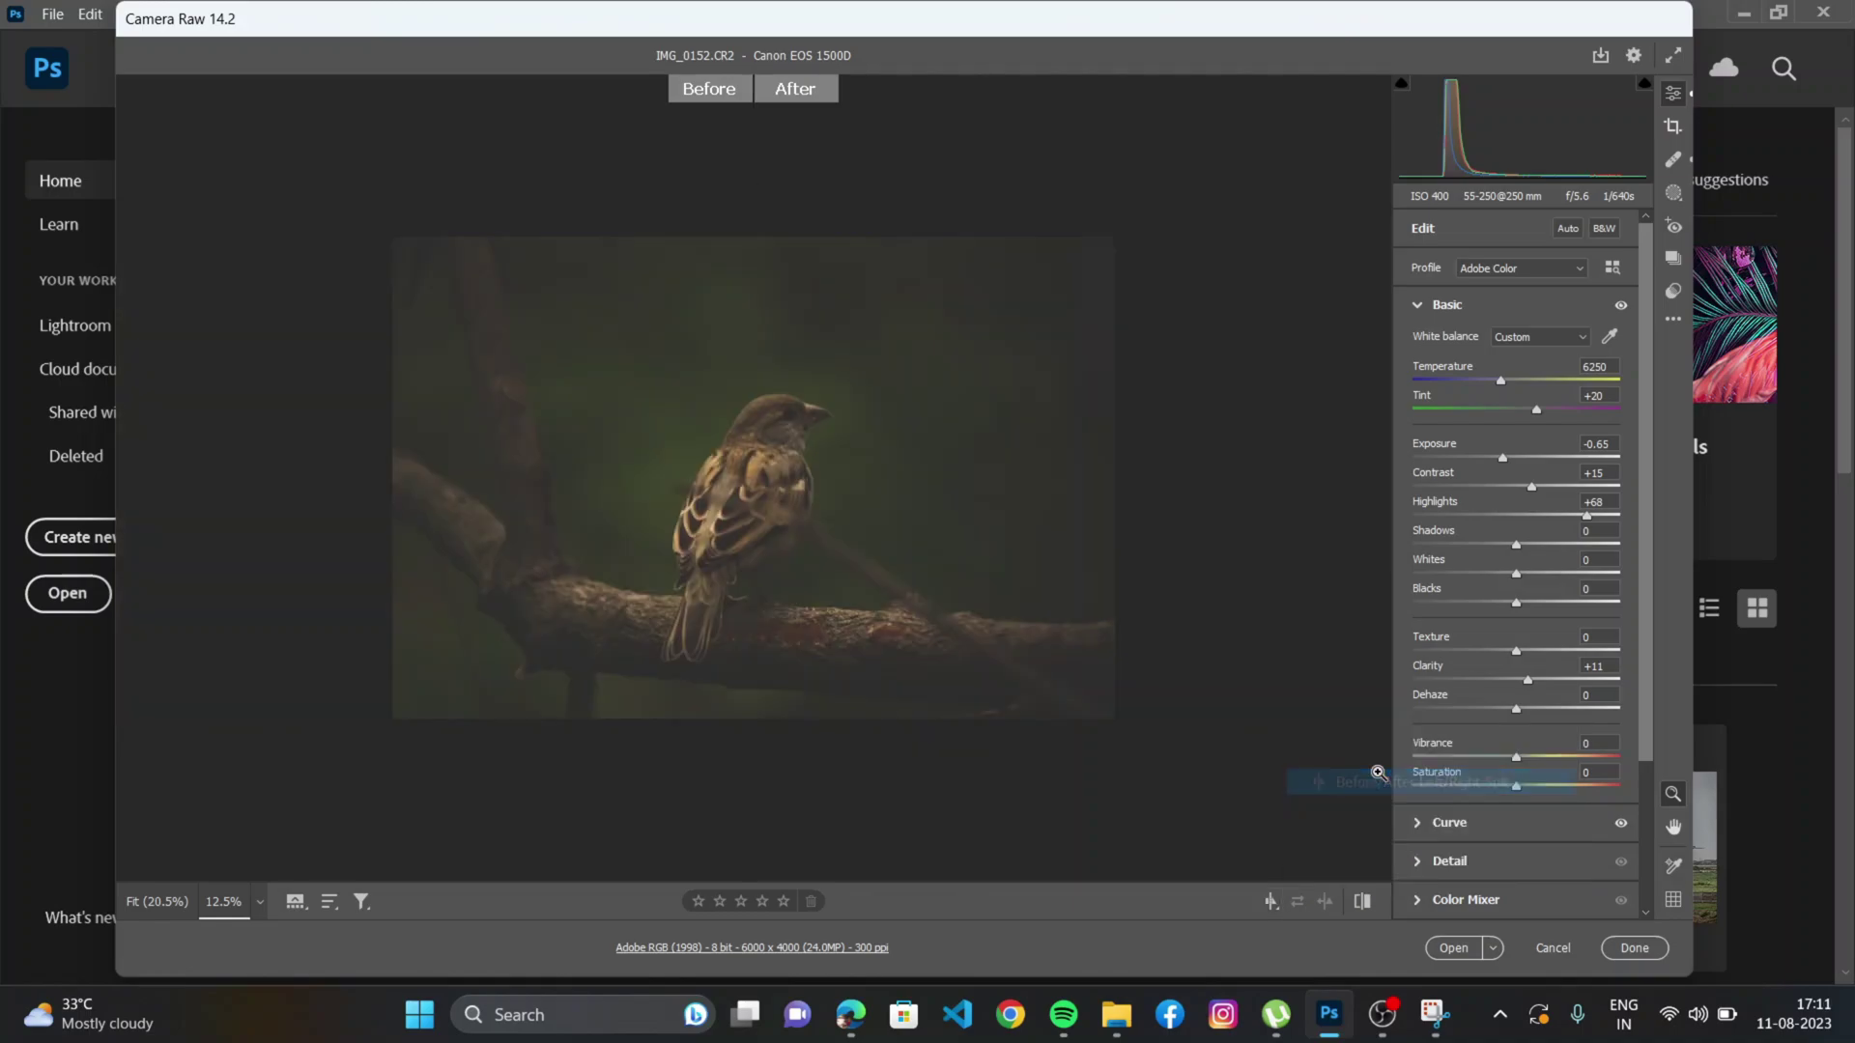
click(1363, 900)
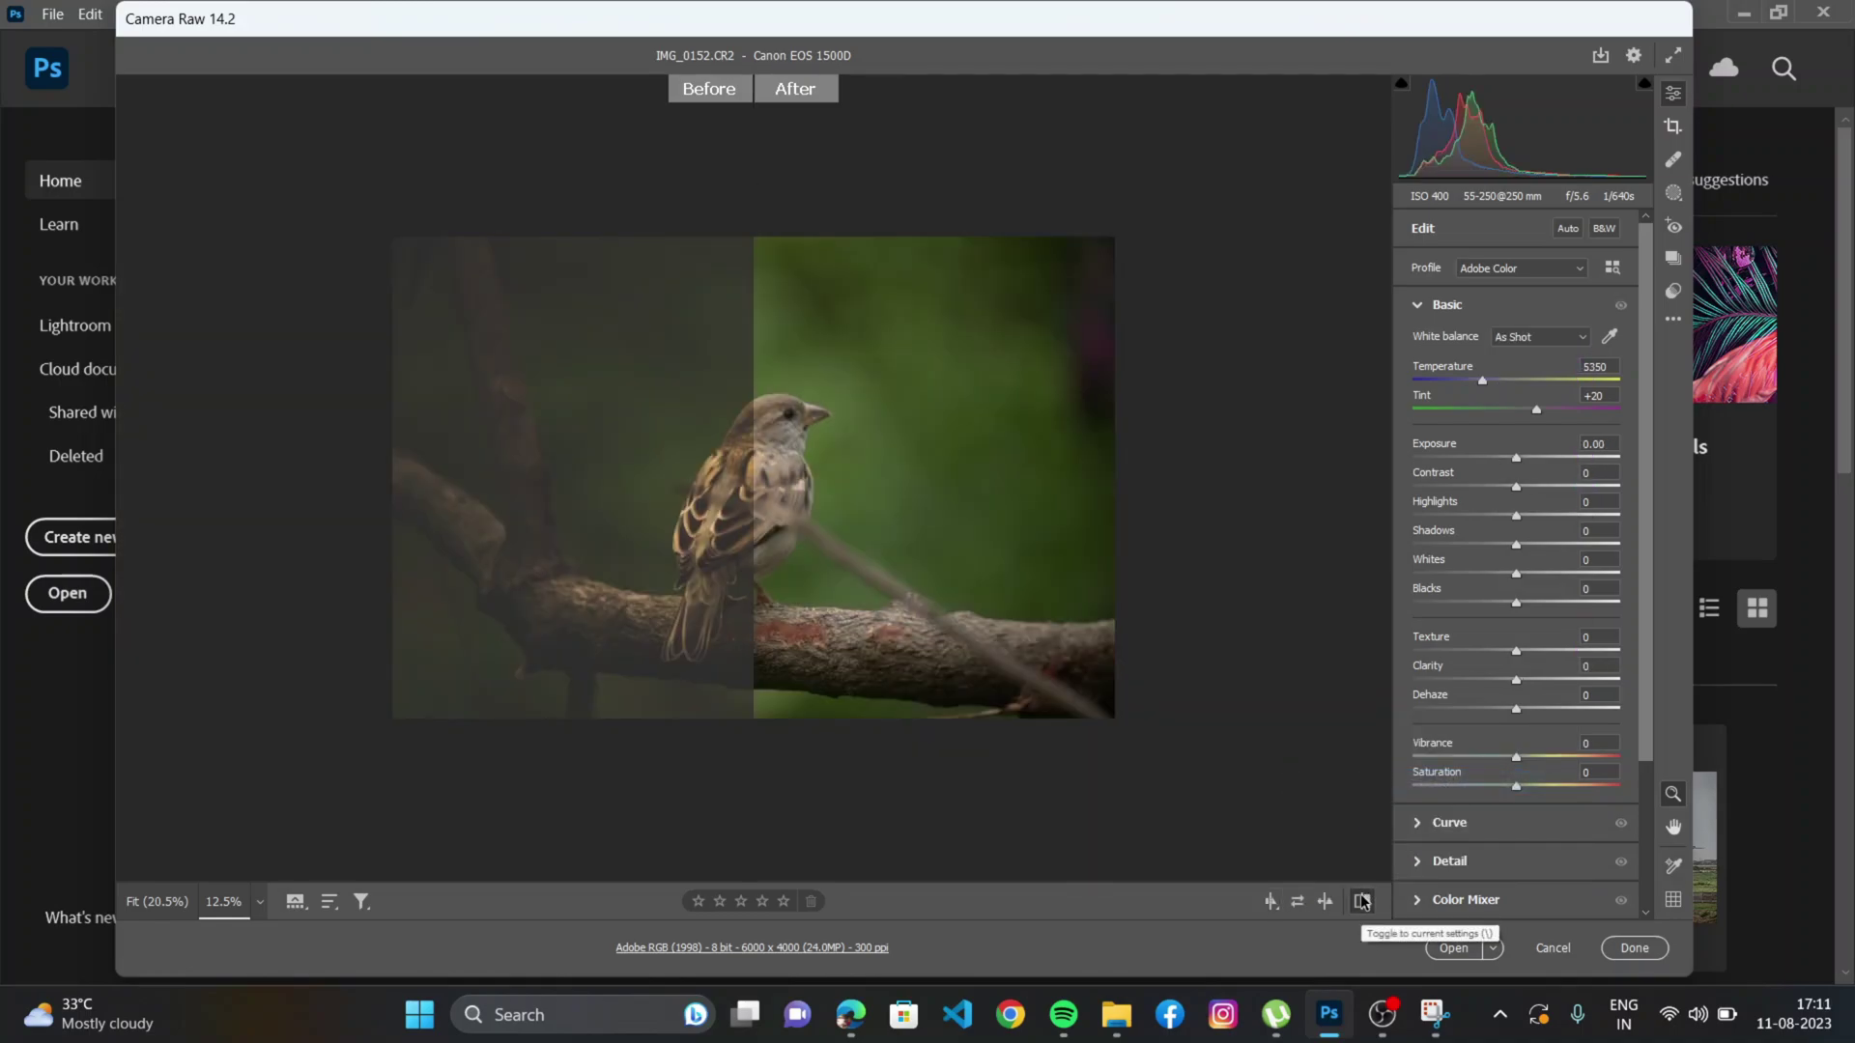